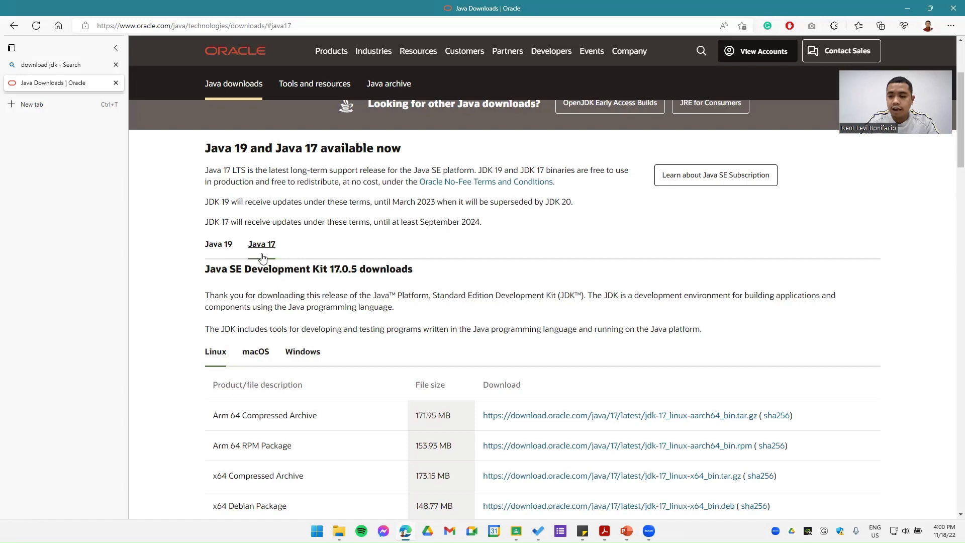
Step: Start downloading the Java 17 x64 Compressed Archive for Windows and pause that download
scroll(333, 266, "down", 2)
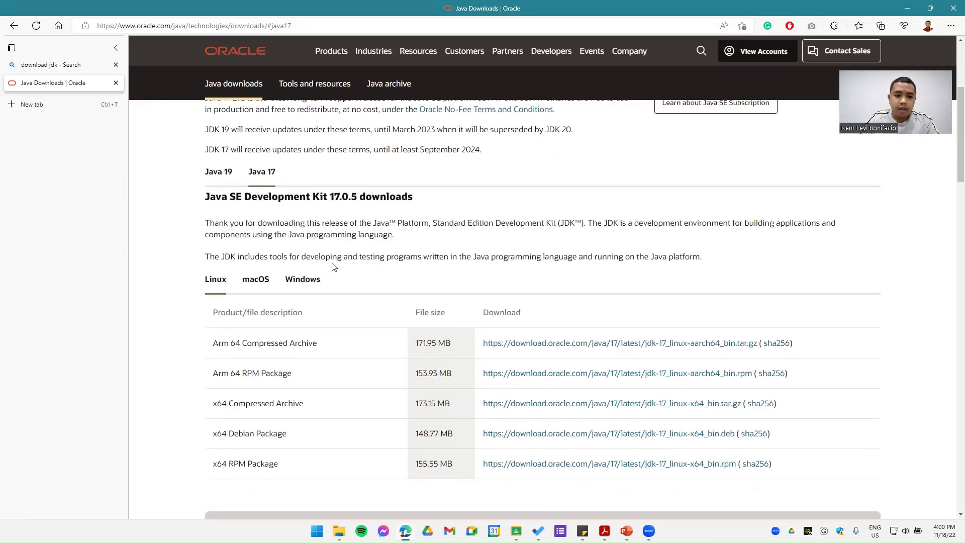
left_click(259, 279)
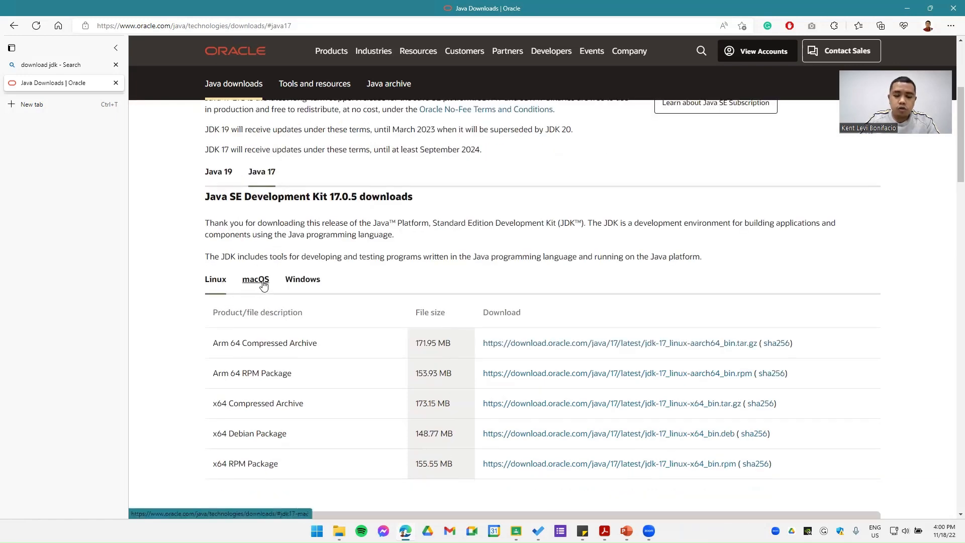
left_click(305, 285)
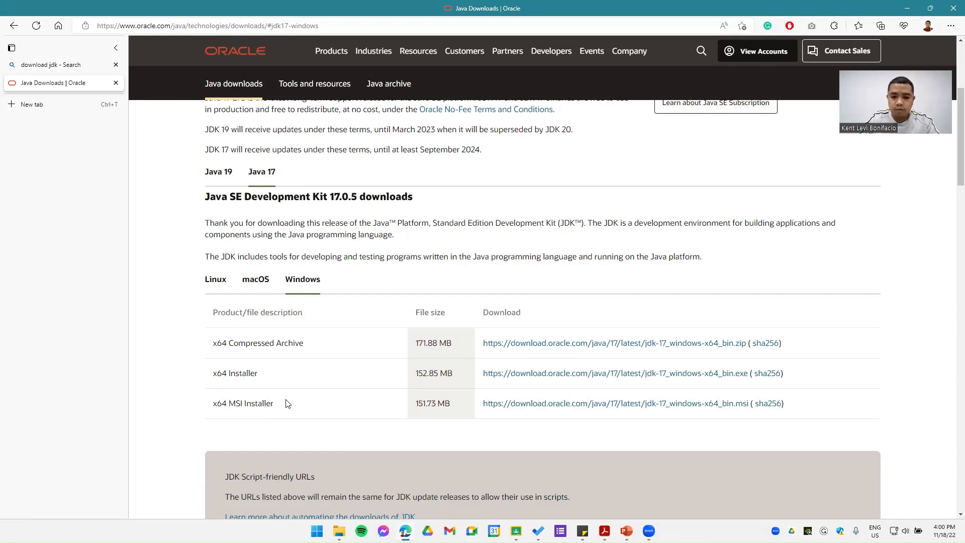
left_click(521, 346)
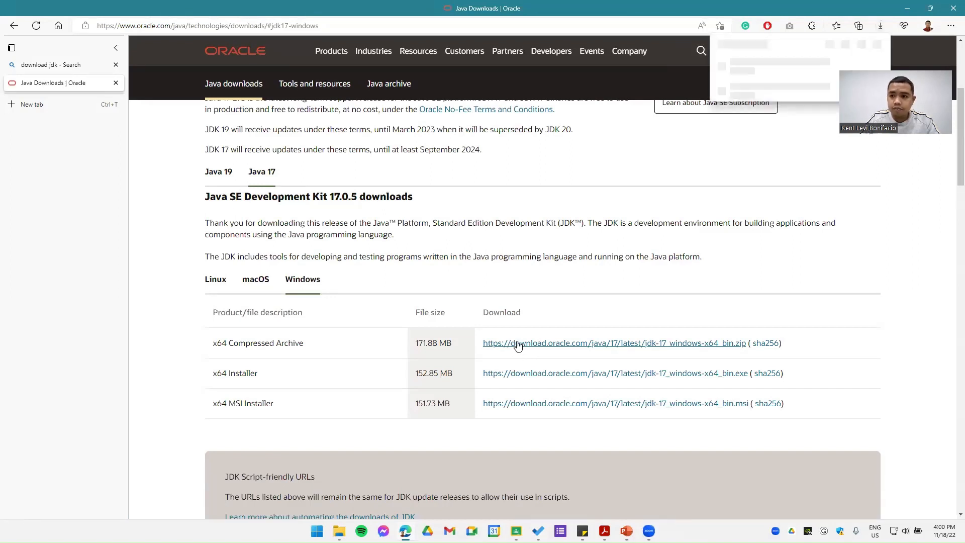
left_click(846, 65)
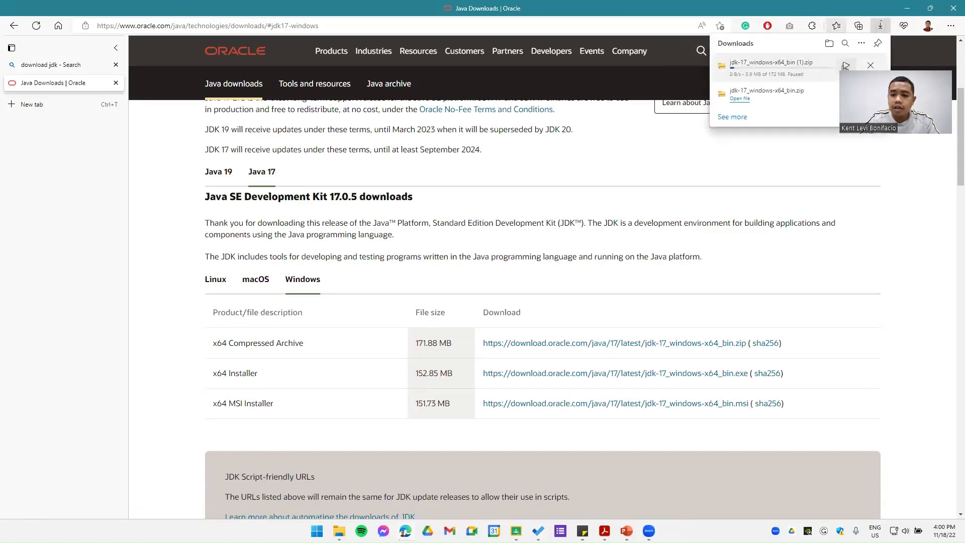
Step: Switch to the Downloads folder in File Explorer and open the extraction wizard for the jdk-17_windows-x64_bin archive
mouse_move(338, 531)
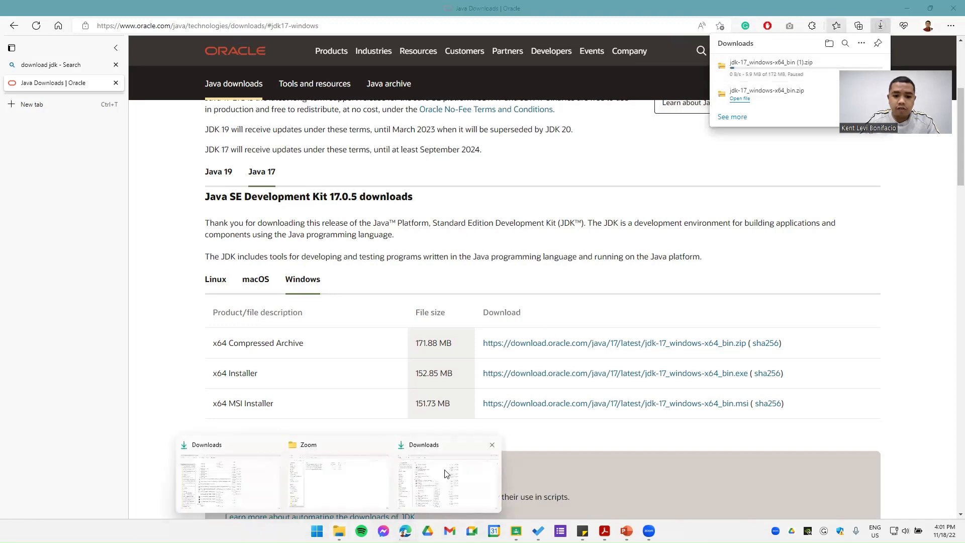
left_click(443, 486)
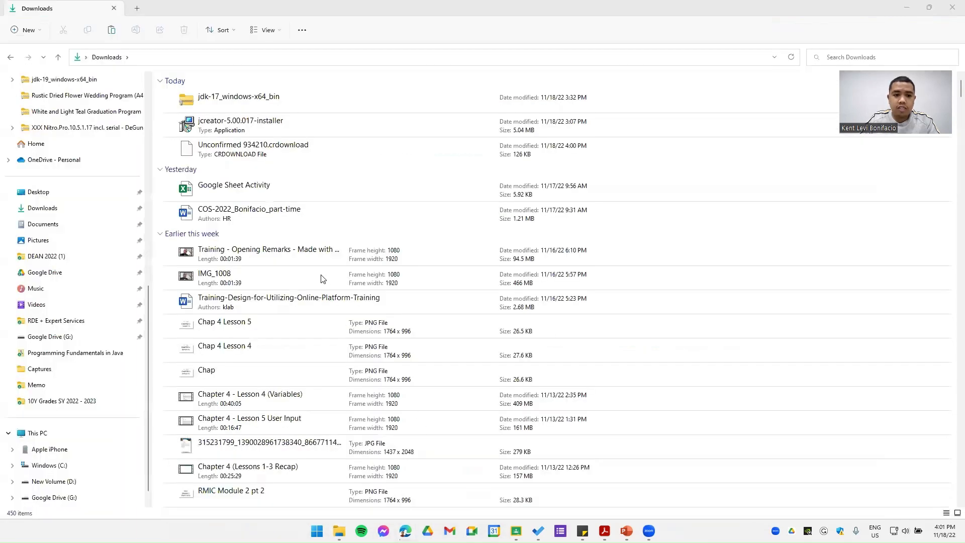
left_click(303, 101)
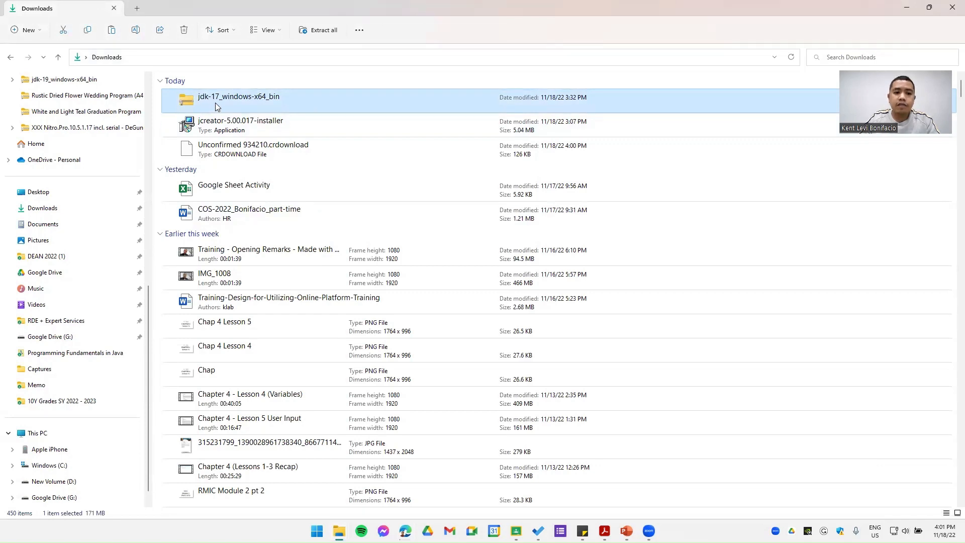
right_click(285, 99)
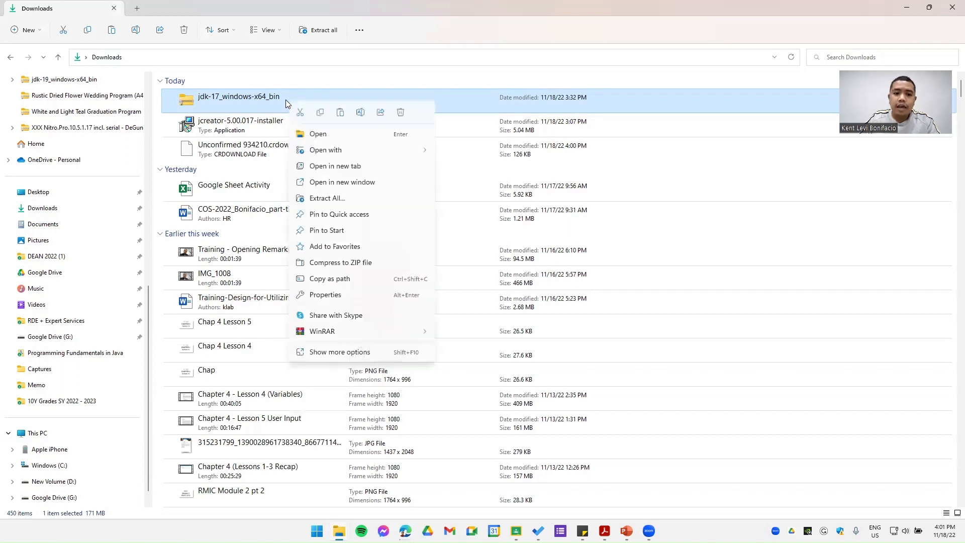
left_click(358, 197)
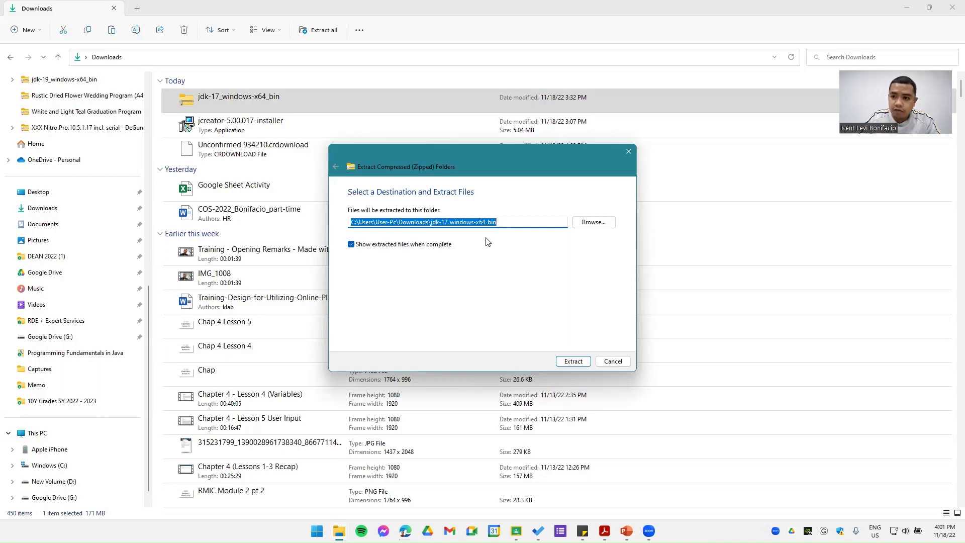
Step: Set the extraction destination to the Program Files folder on the C: drive
left_click(594, 223)
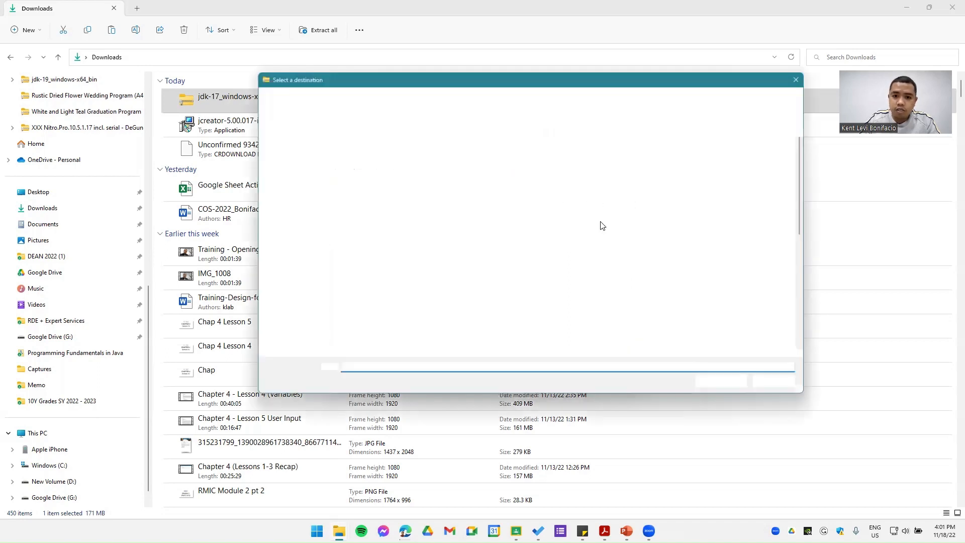
scroll(296, 252, "down", 5)
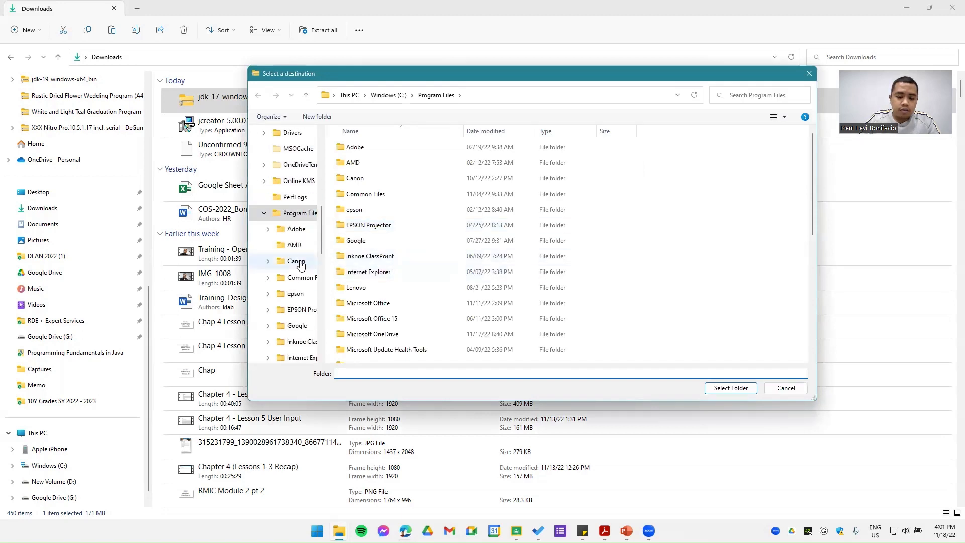
scroll(314, 226, "up", 5)
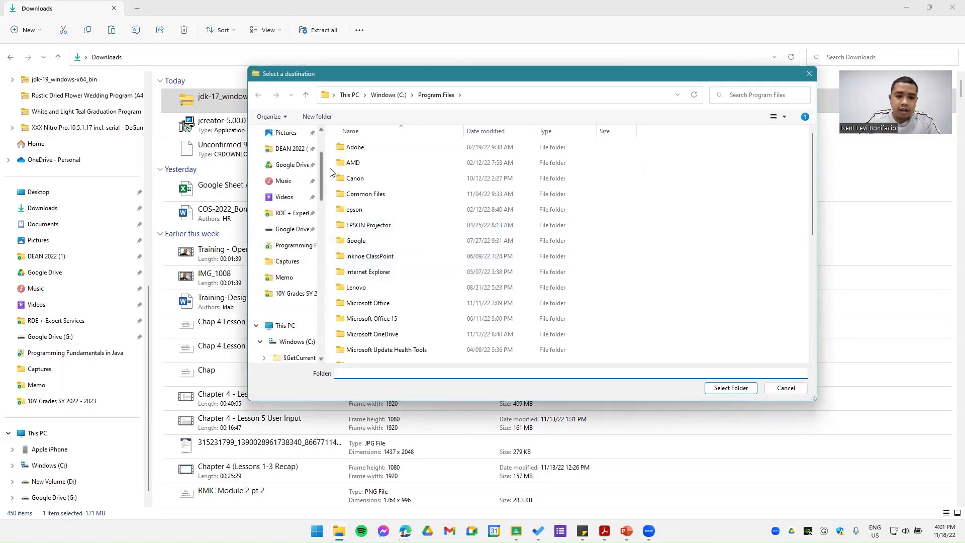
left_click(283, 213)
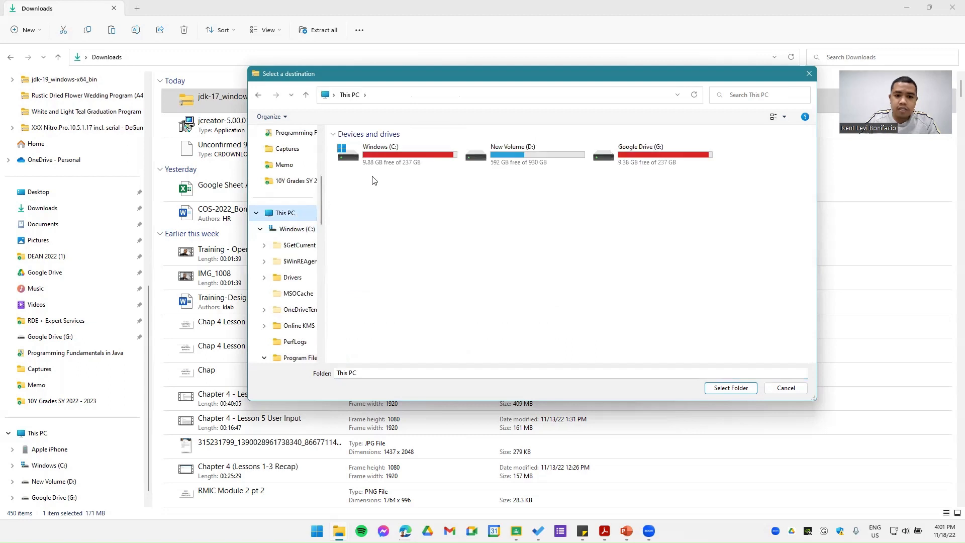
left_click(379, 158)
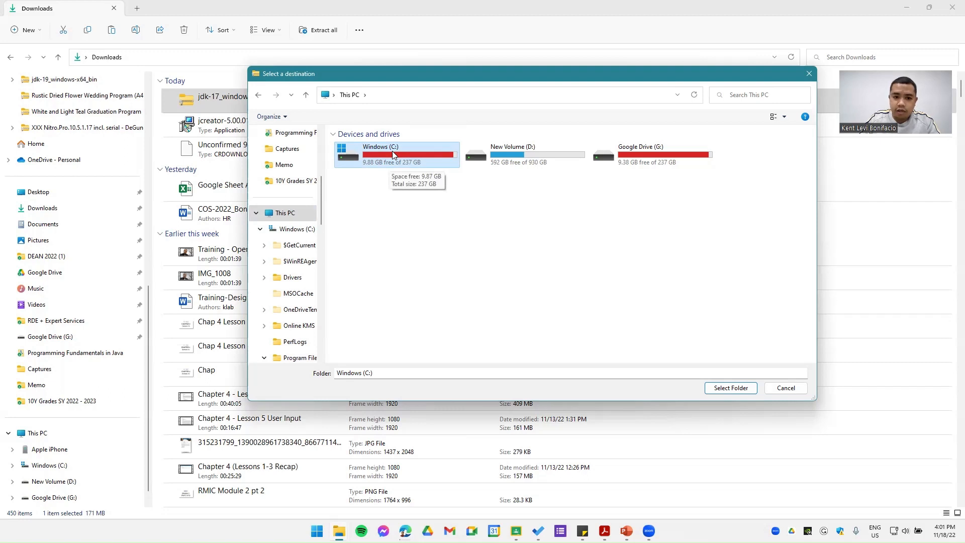
double_click(393, 154)
left_click(391, 258)
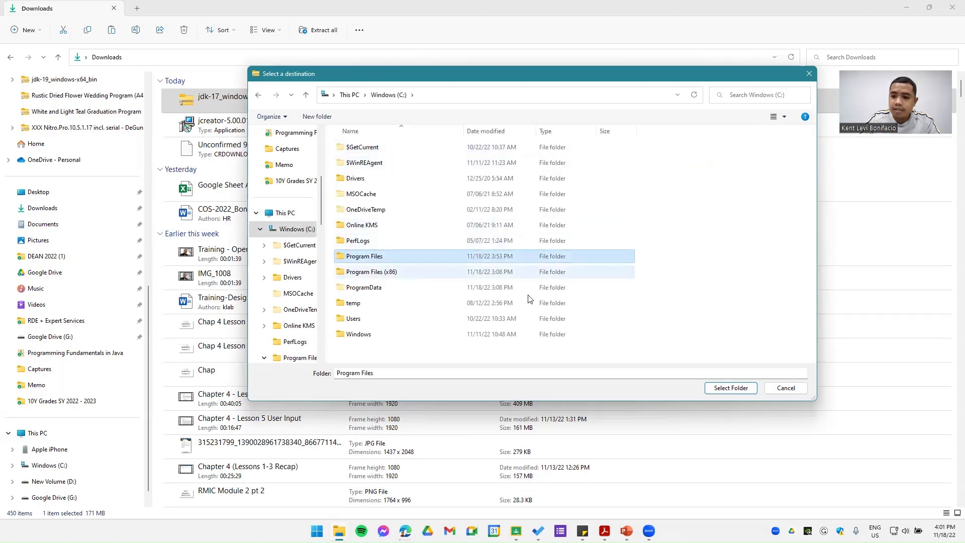
left_click(730, 389)
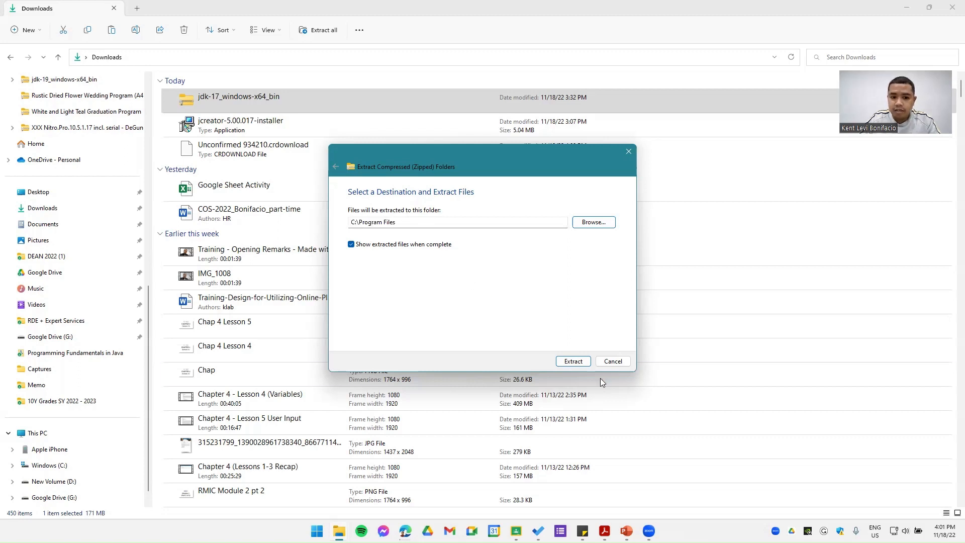
Step: Start extracting the JDK archive with administrator permission and move the progress window aside
left_click(568, 362)
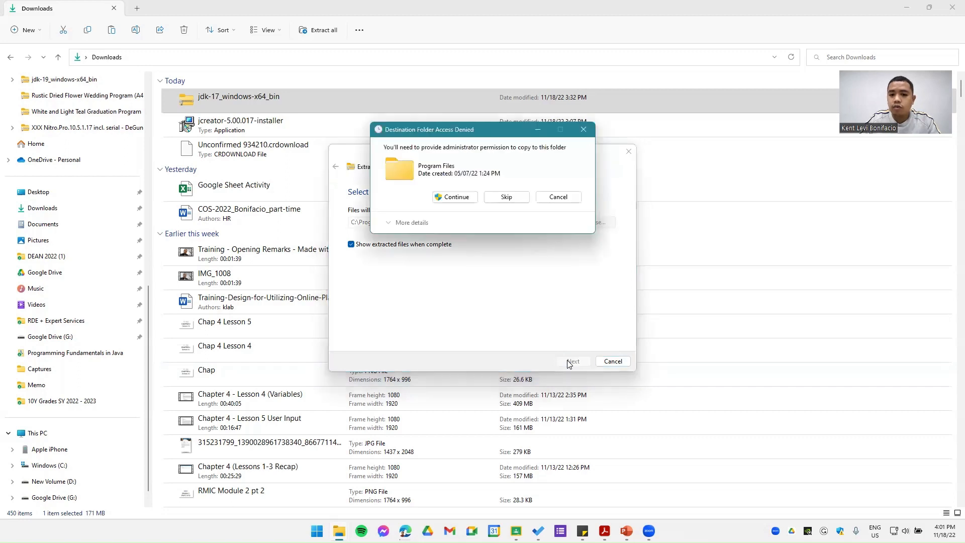
left_click(460, 200)
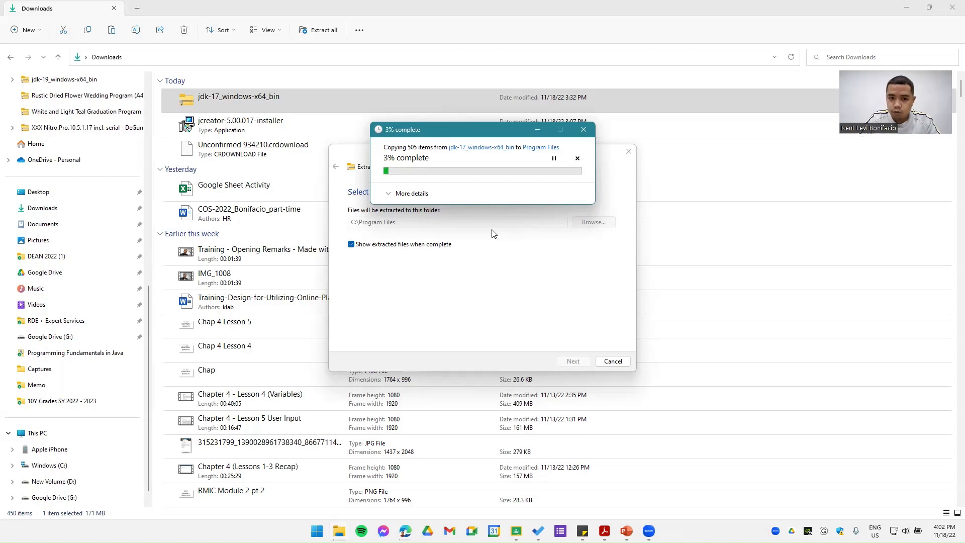
left_click_drag(475, 132, 526, 189)
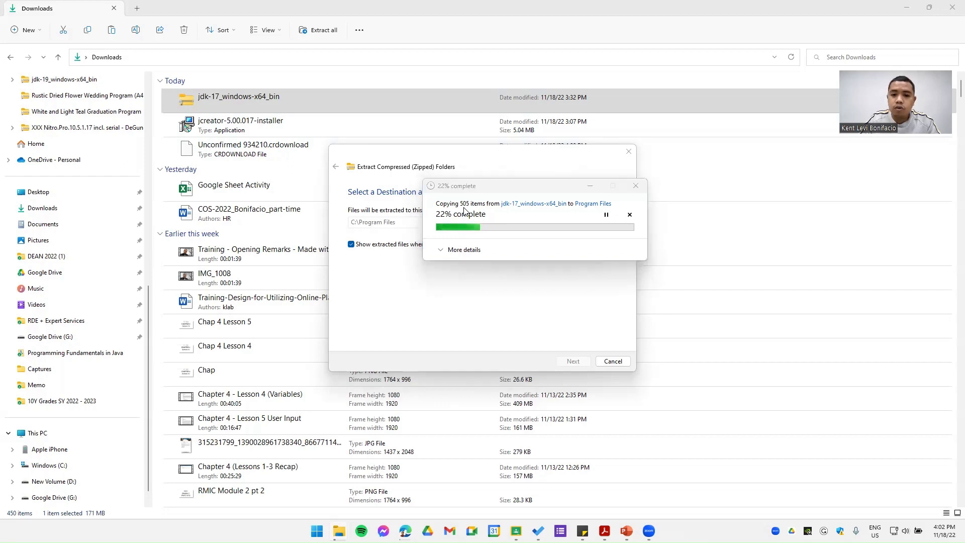
left_click(496, 271)
Step: Switch to the PowerPoint slide show and advance to the "Install JCreator" slide
key("alt+Tab")
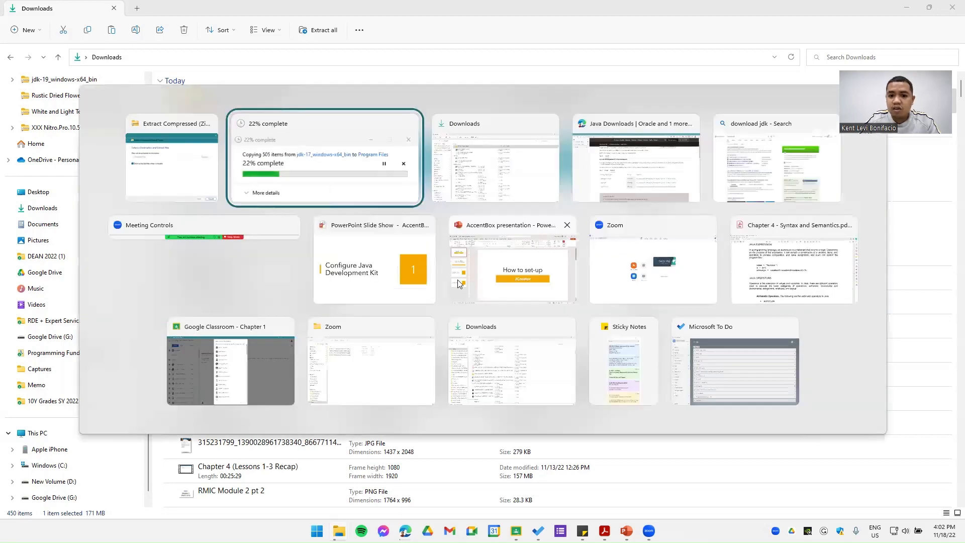
left_click(410, 272)
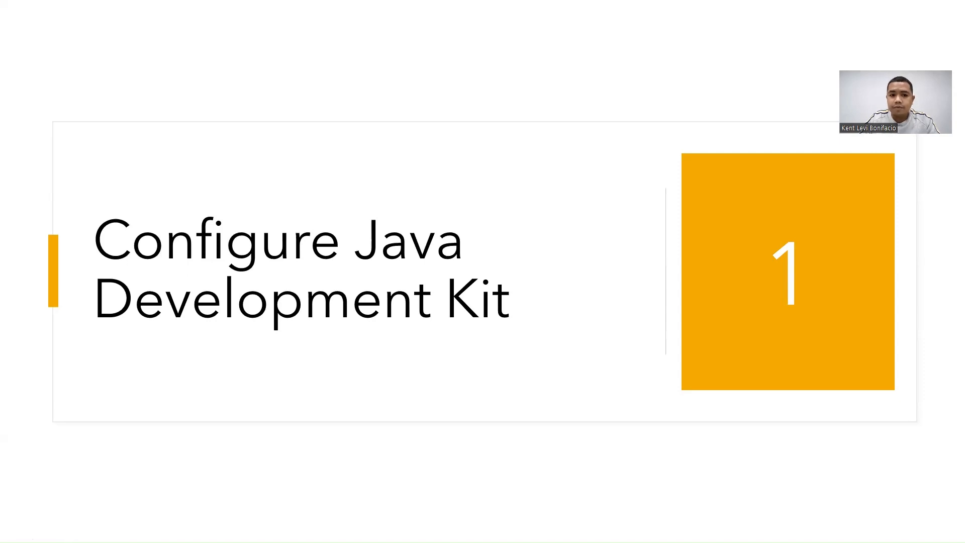
key("Right")
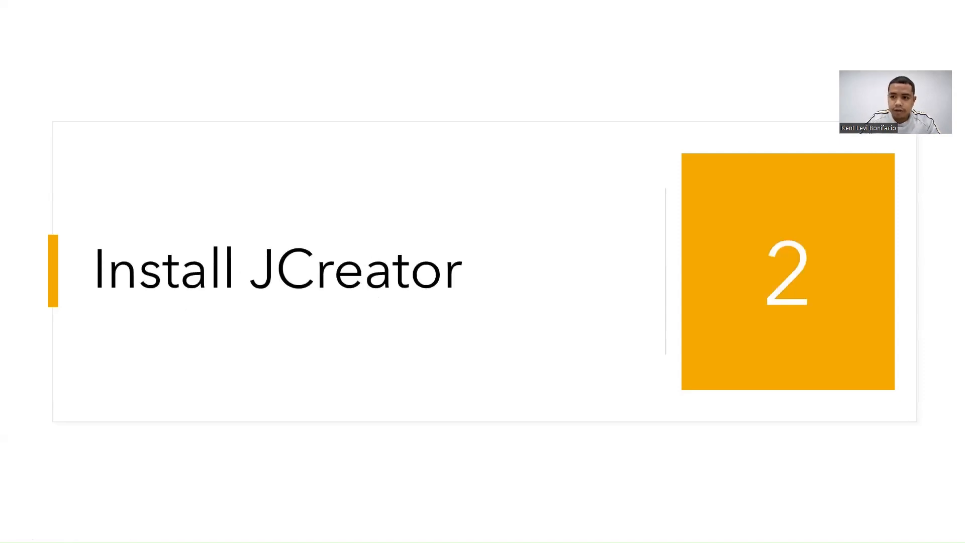
Step: Switch to the Edge browser and search the web for "download jcreator" in a new tab
key("alt+Tab")
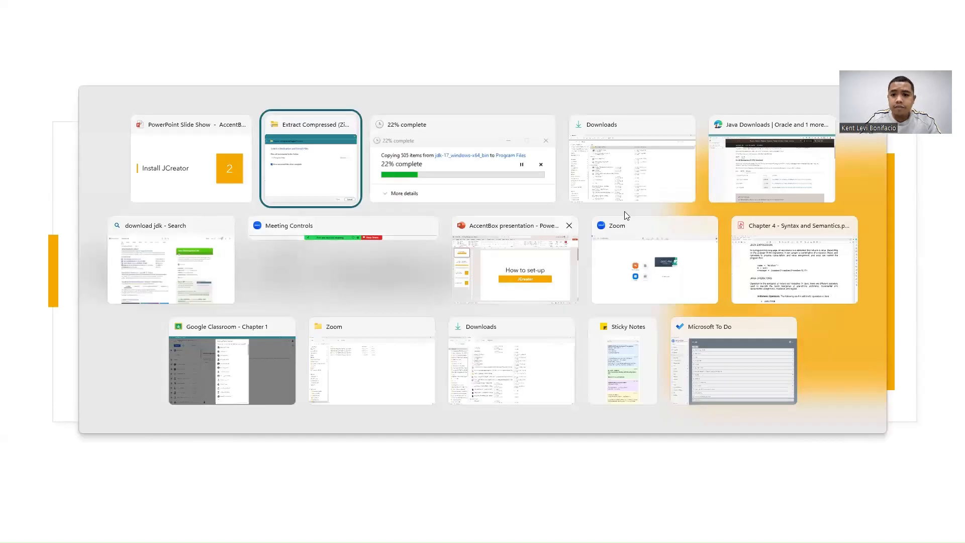
left_click(752, 173)
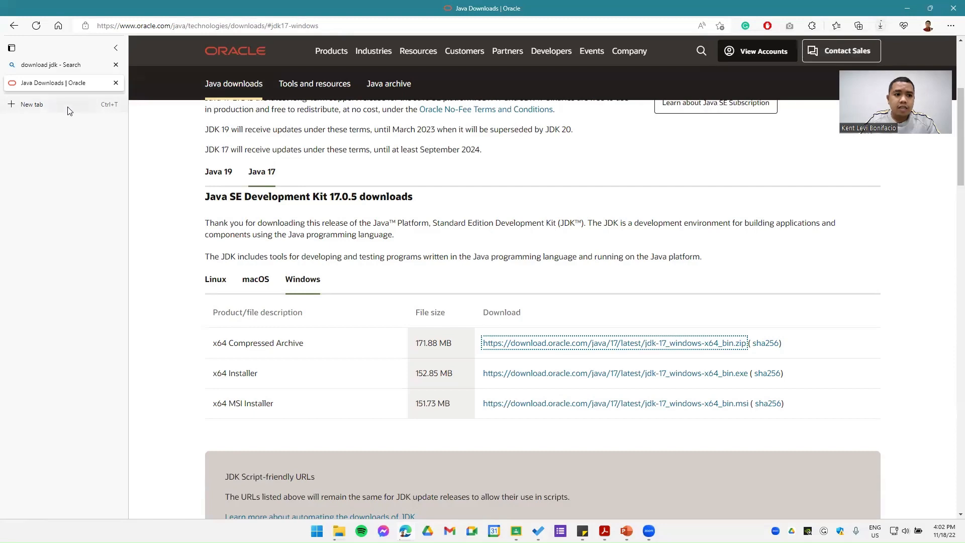
left_click(84, 106)
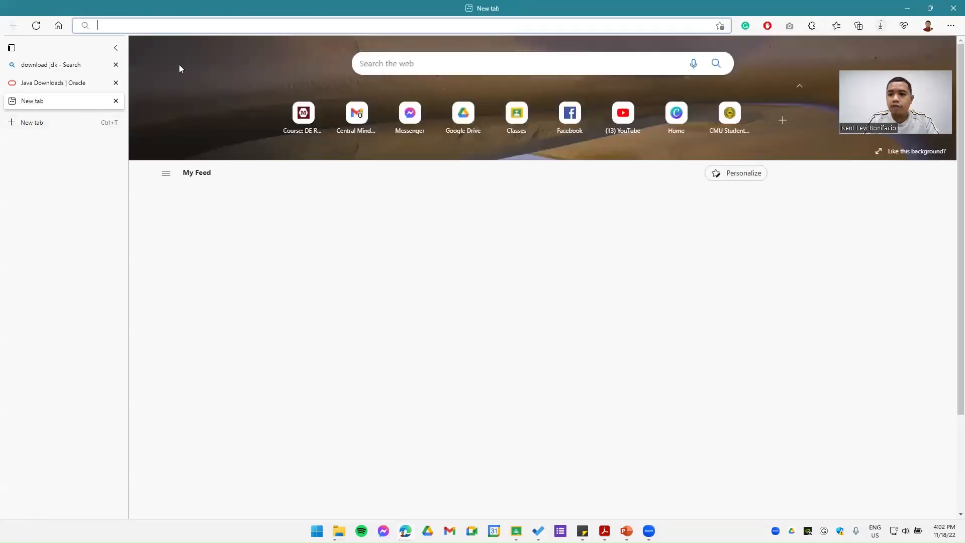
type("do")
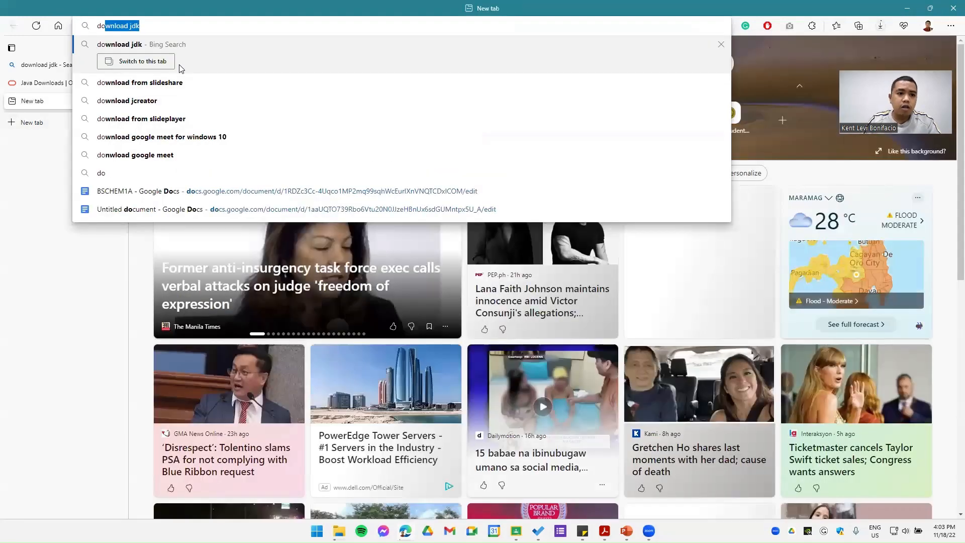
type("wnload jcr")
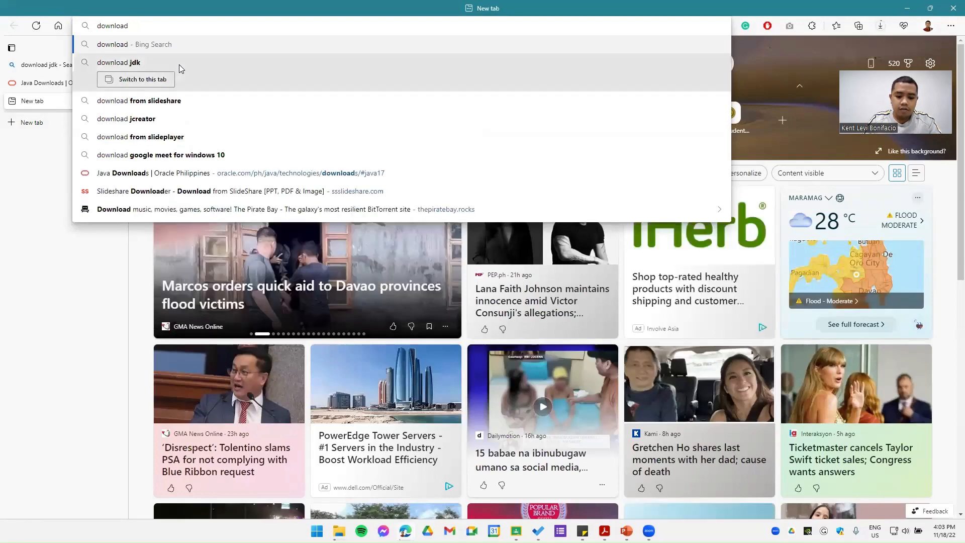
type("e")
key("Return")
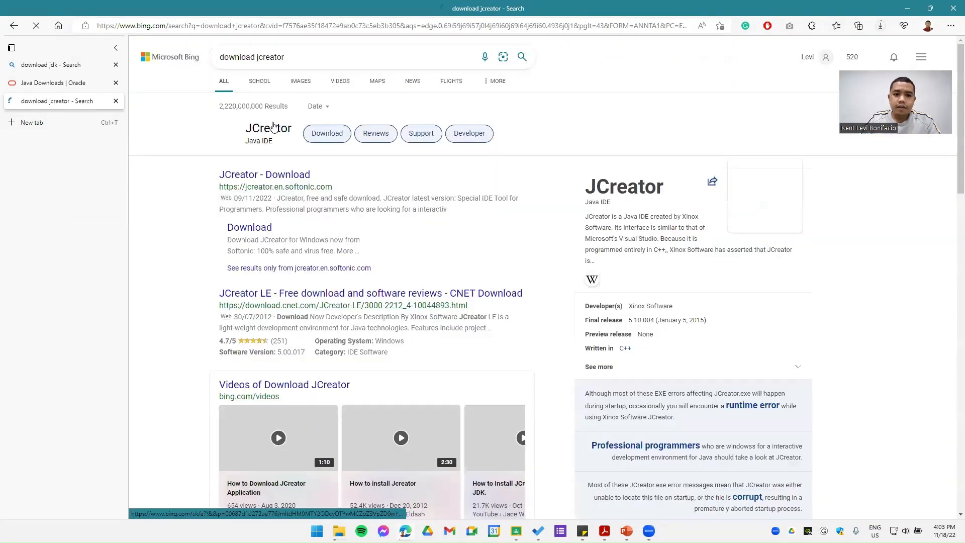
left_click(282, 176)
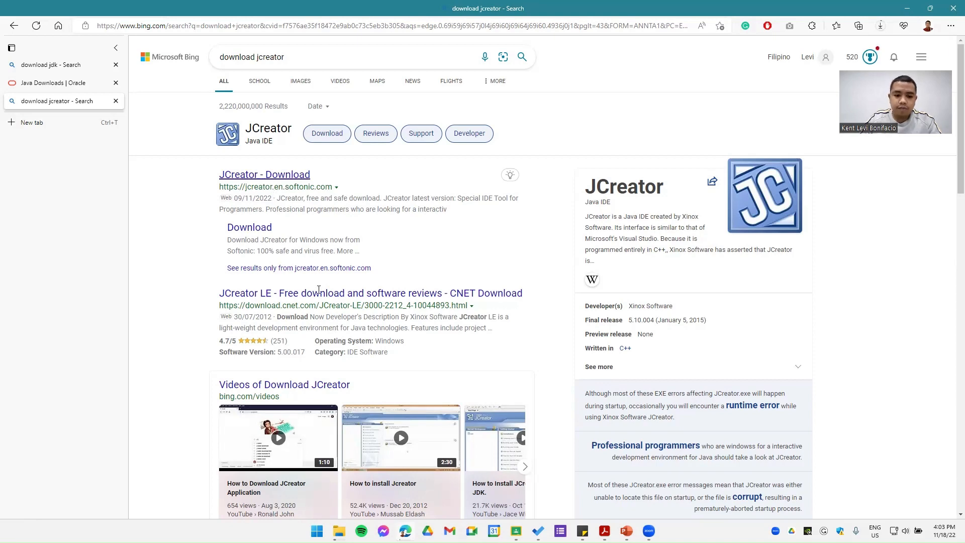
Step: Switch back to the Downloads folder in File Explorer and launch jcreator-5.00.017-installer
left_click(339, 531)
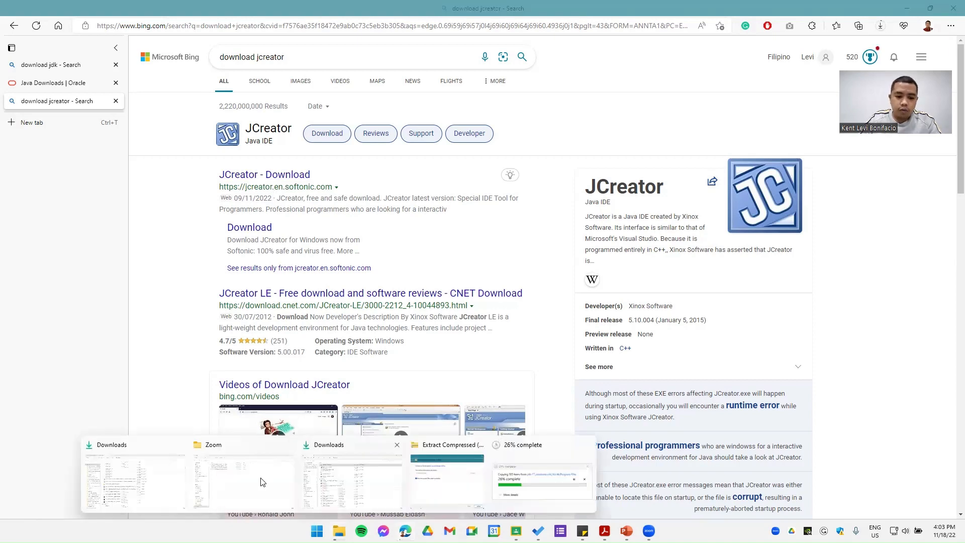
left_click(346, 488)
double_click(242, 123)
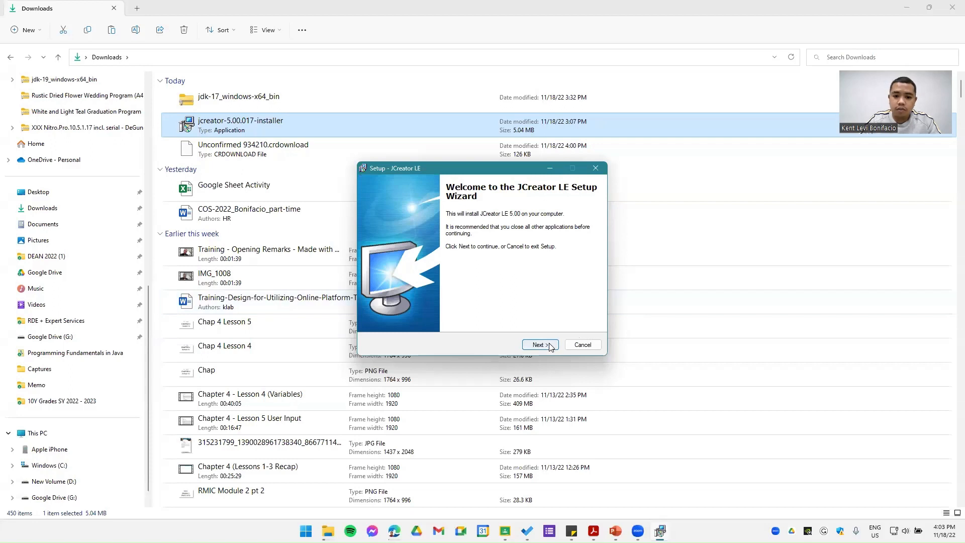
Step: Install JCreator LE, accepting the license agreement, the existing default JCreatorV5LE folder and the desktop icon option
left_click(550, 347)
left_click(405, 315)
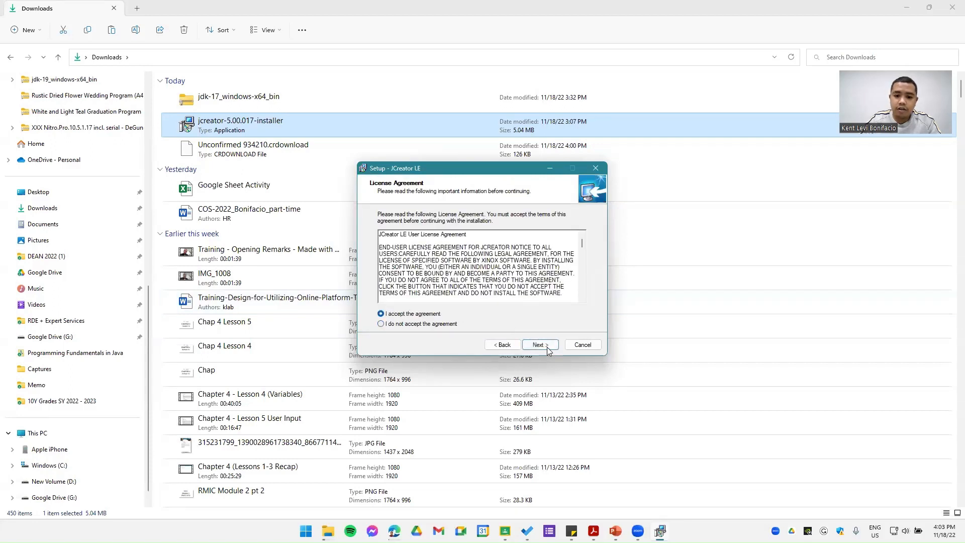
left_click(547, 347)
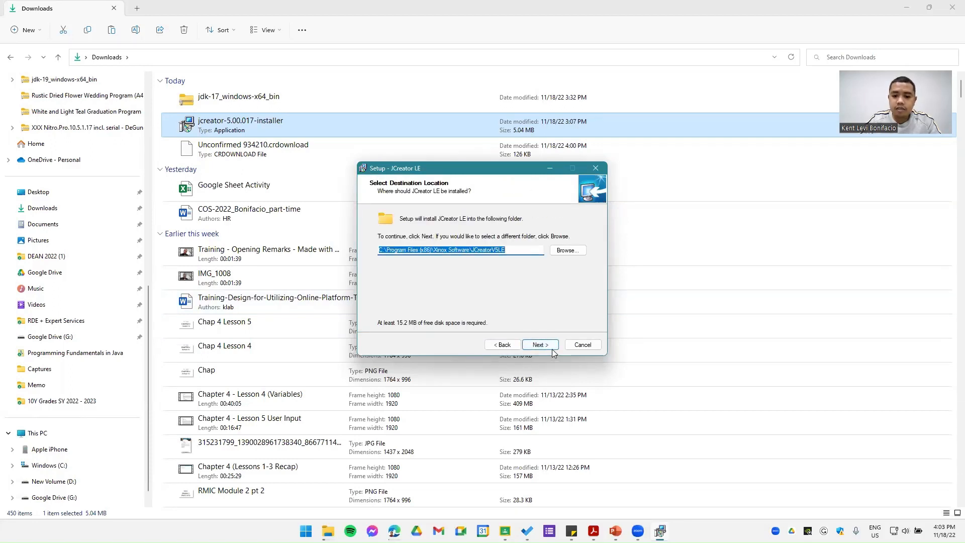
left_click(552, 349)
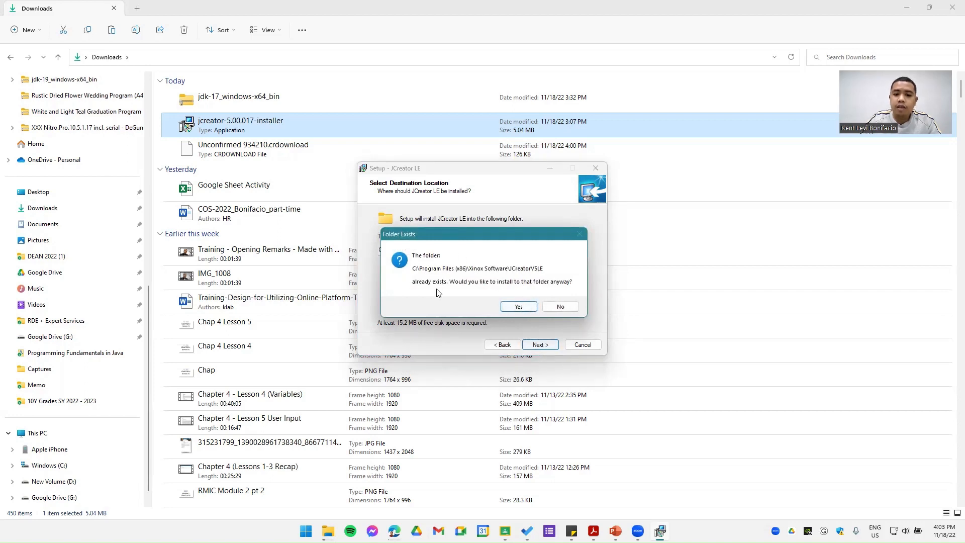
left_click(519, 307)
left_click(542, 347)
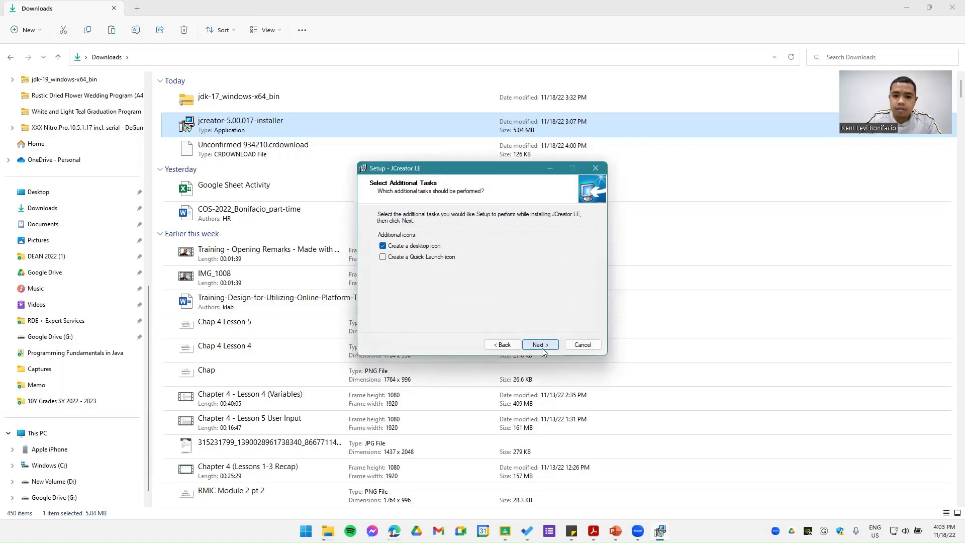
left_click(542, 346)
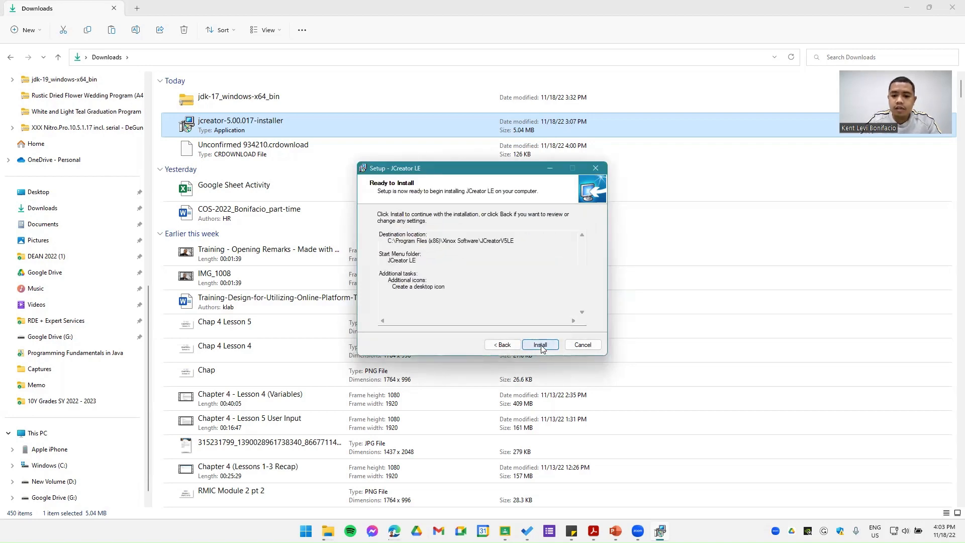
left_click(541, 346)
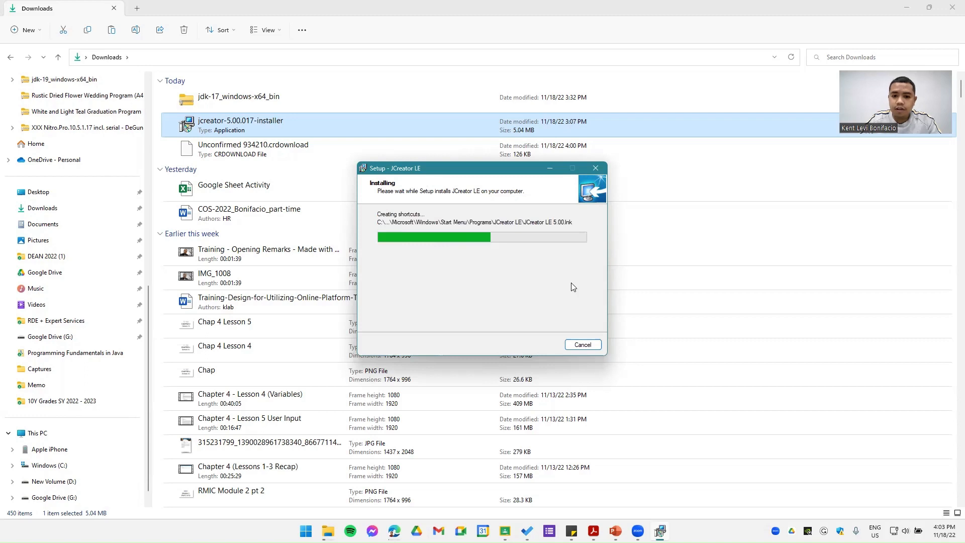
Step: Bring up the JDK extraction progress window beside the installer, and finish the JCreator LE setup with launching the program enabled
mouse_move(327, 531)
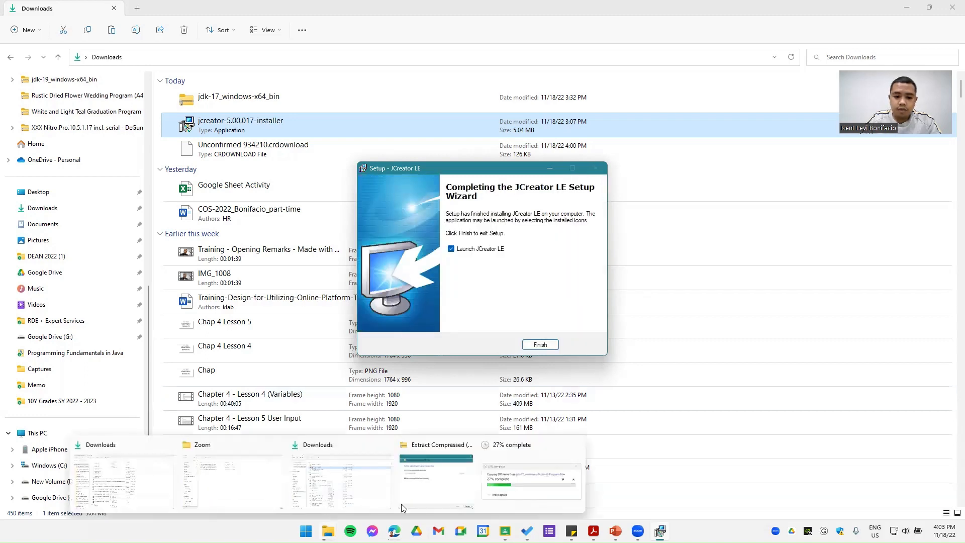
left_click(508, 508)
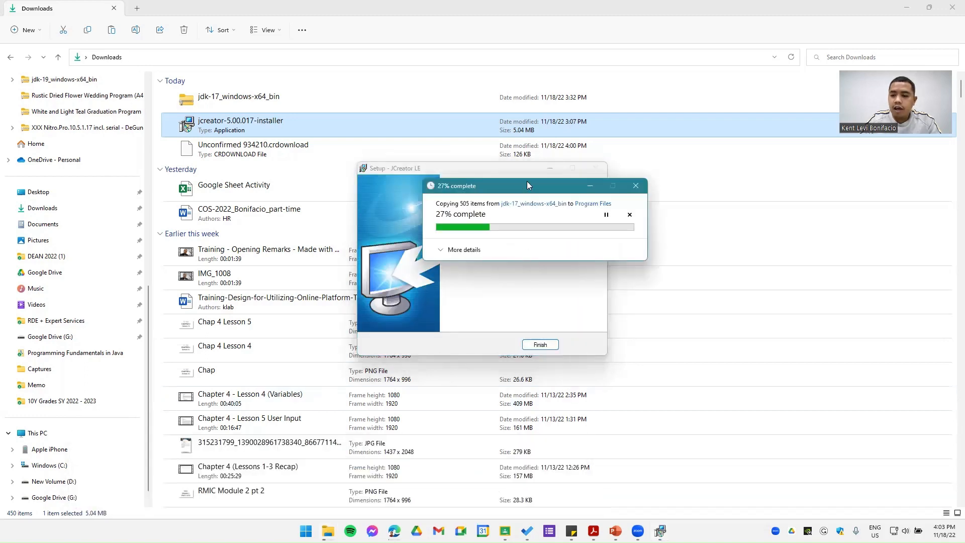
left_click_drag(526, 185, 716, 170)
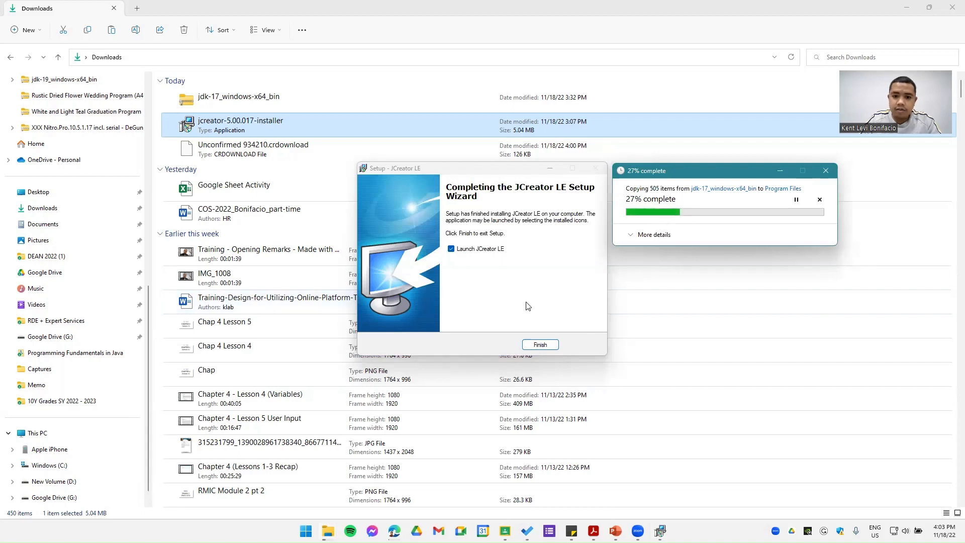
left_click(532, 347)
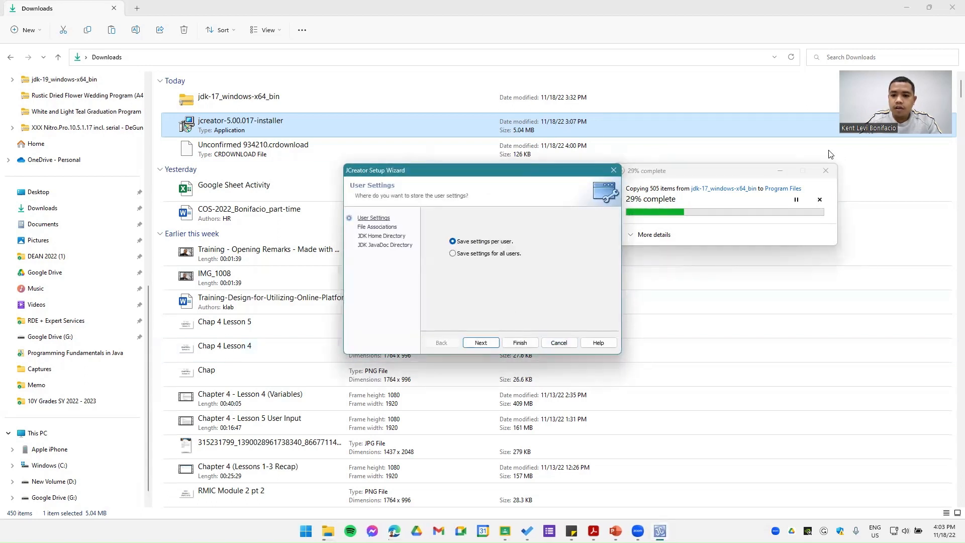
Step: Minimize the extraction progress and browser windows, and move the JCreator Setup Wizard clear of the slide title
left_click(778, 173)
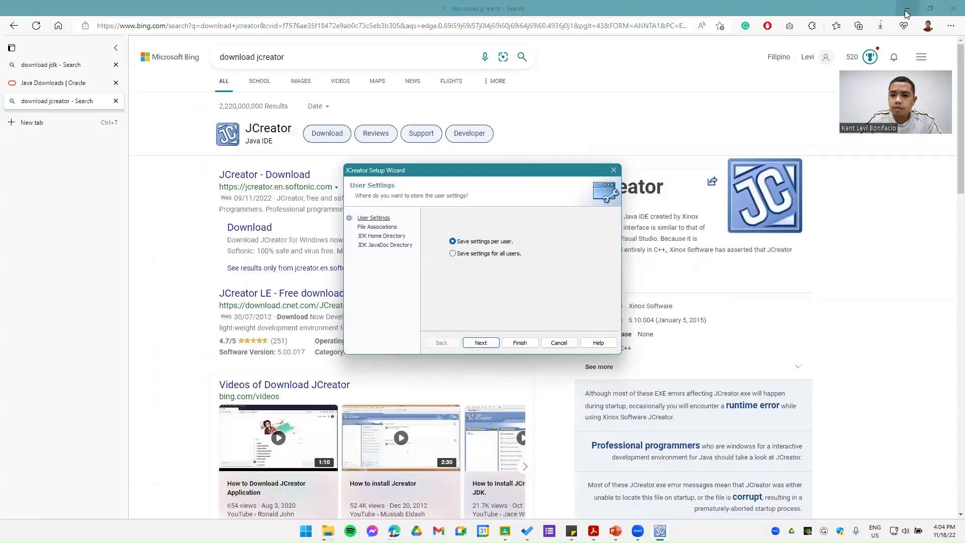
left_click(907, 8)
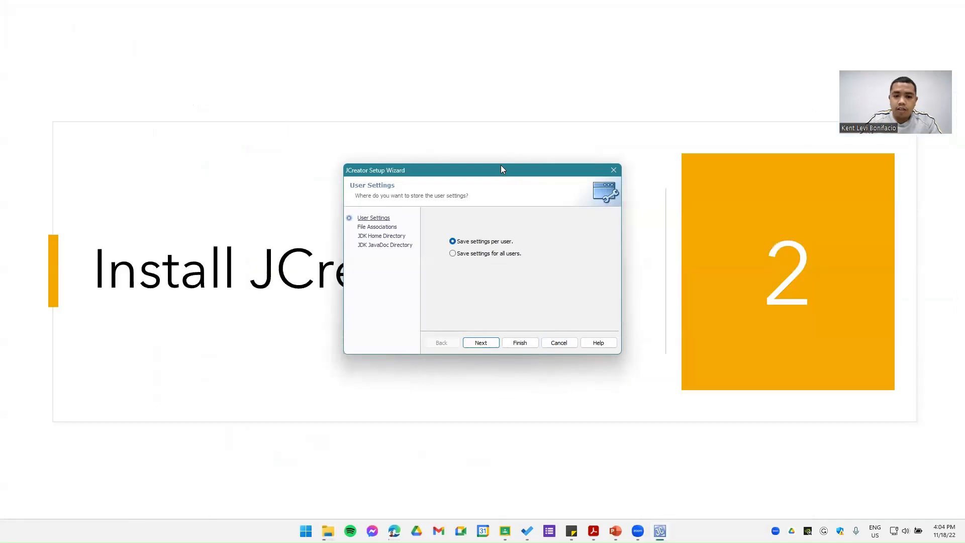
left_click_drag(500, 166, 366, 62)
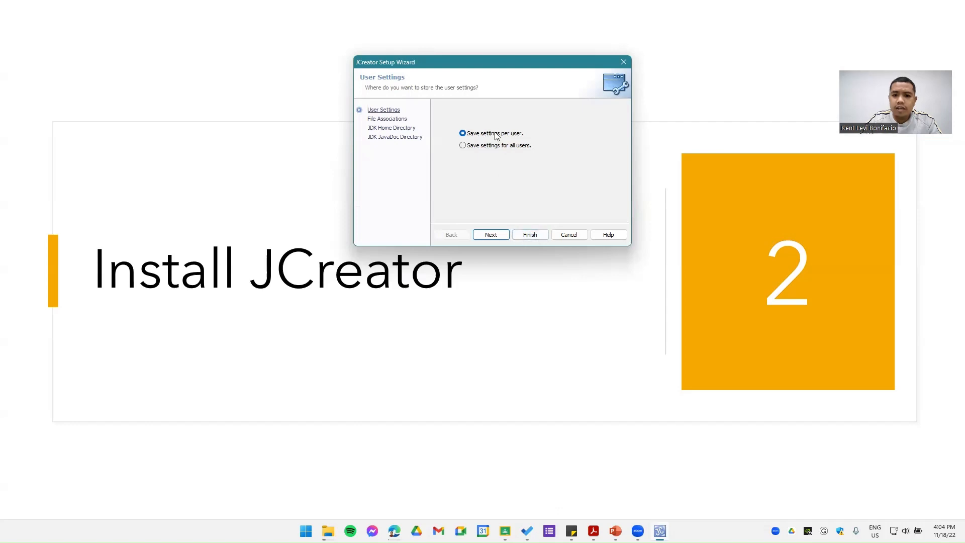
Step: Review the setup wizard's pages, finish it with both JDK directories left empty, and close the Tip of the Day
left_click(395, 121)
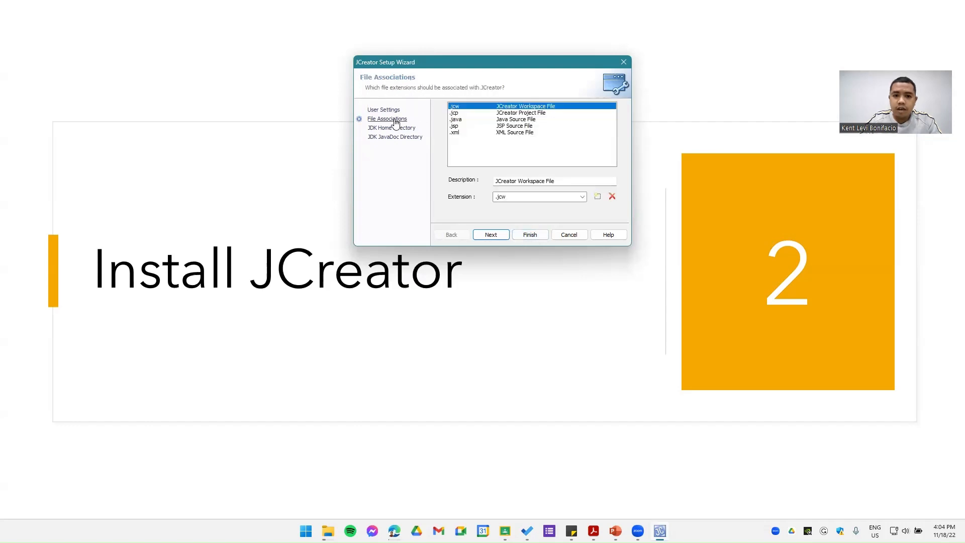
left_click(393, 130)
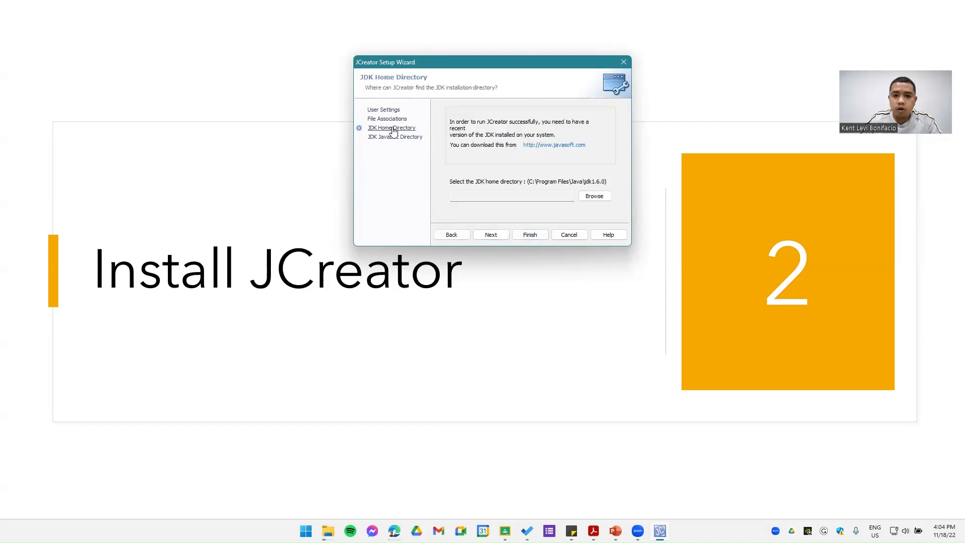
left_click(395, 137)
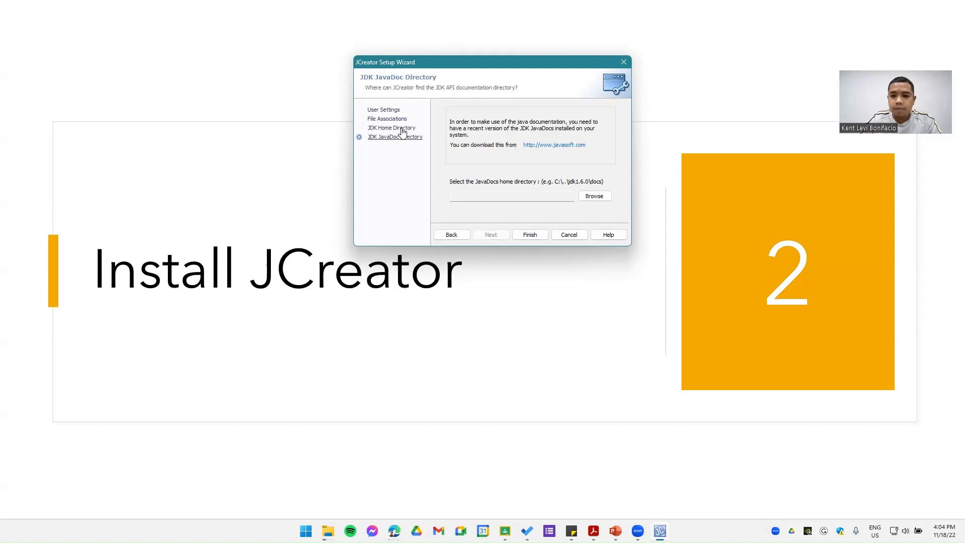
left_click(402, 129)
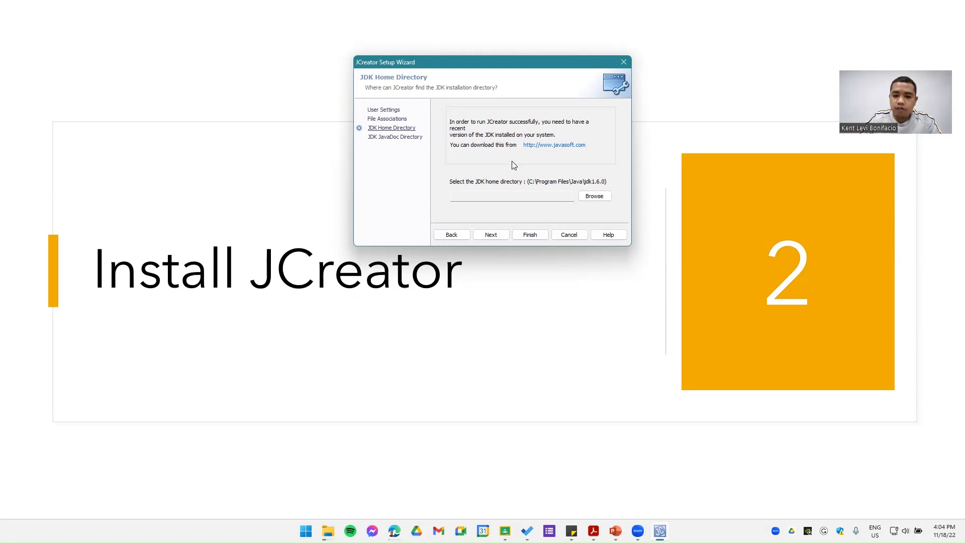
left_click(532, 236)
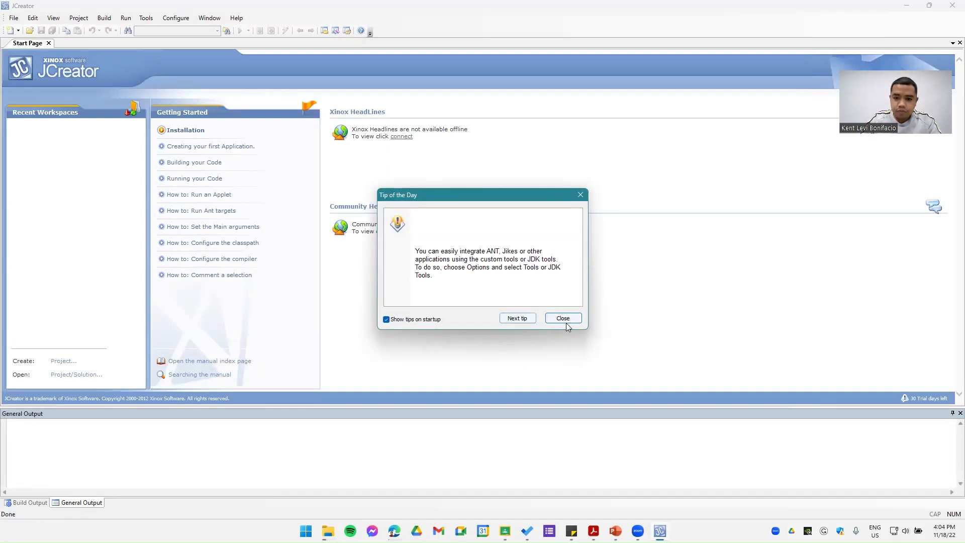
left_click(564, 320)
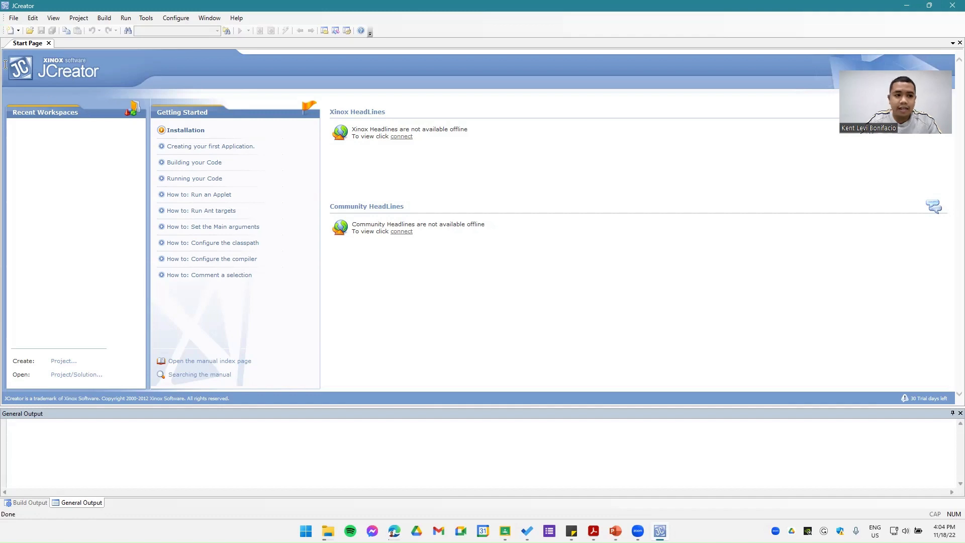
Step: Create a new empty Java file named HelloSample in the default Documents location
left_click(10, 30)
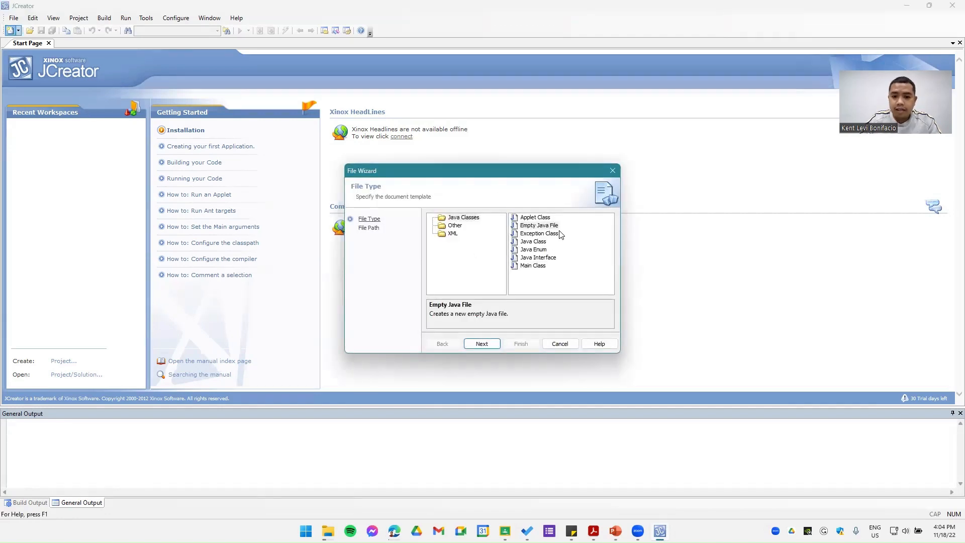
left_click(481, 345)
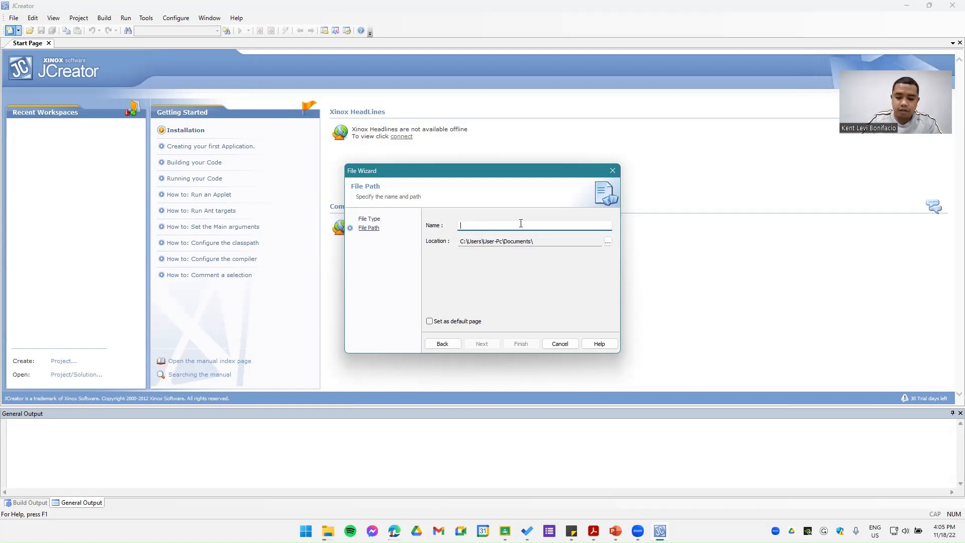
type("HelloSample")
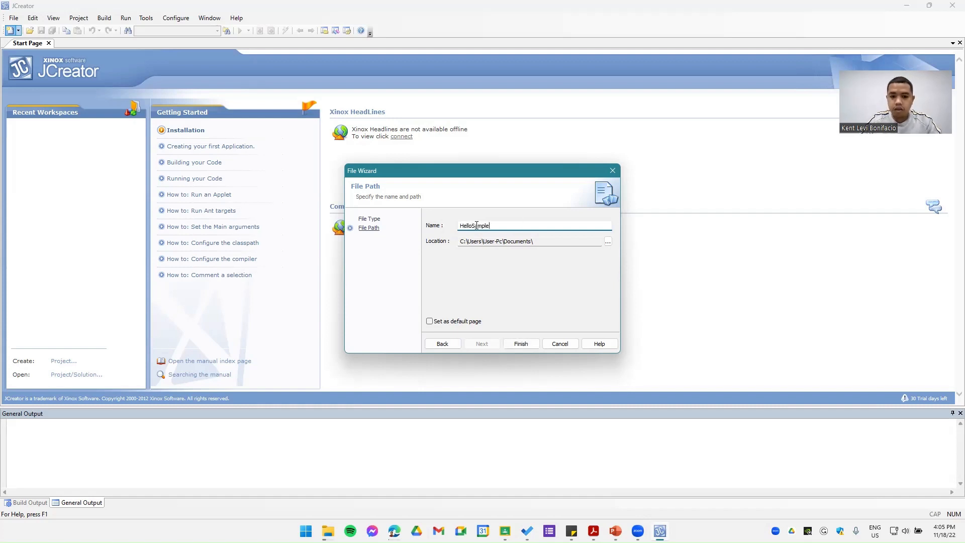
left_click(522, 344)
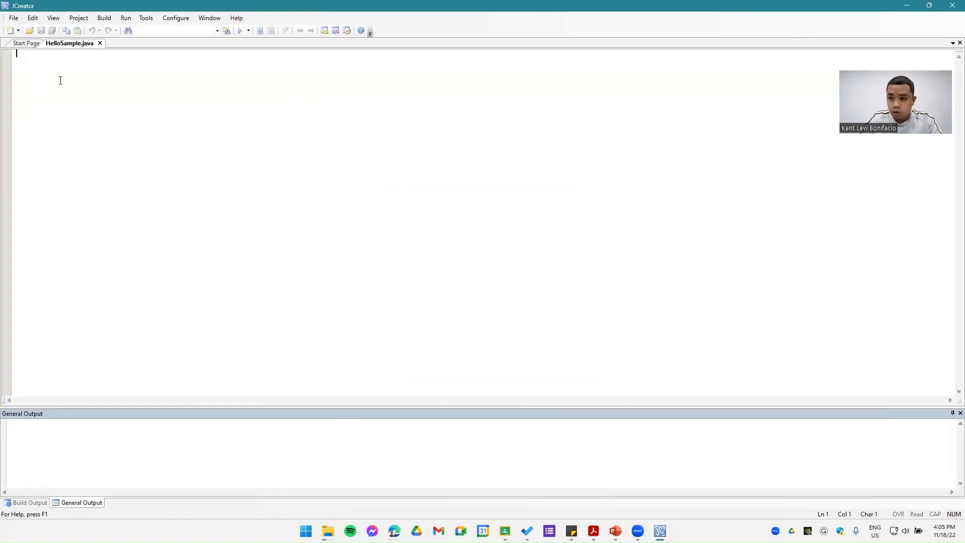
Step: Declare the public class HelloSample with an opening and closing brace, starting on the second line of the file
key("Return")
type("public class ")
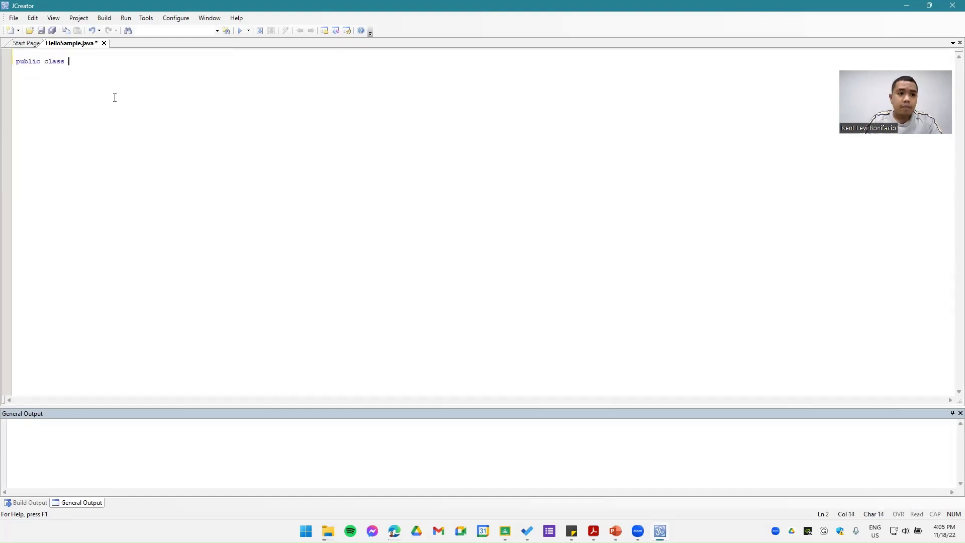
type("Hello")
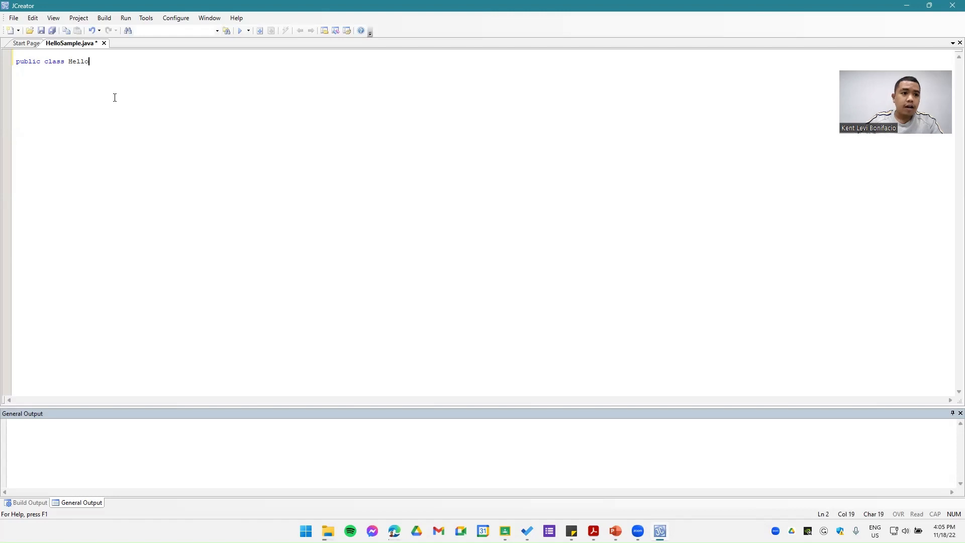
type("Sample{")
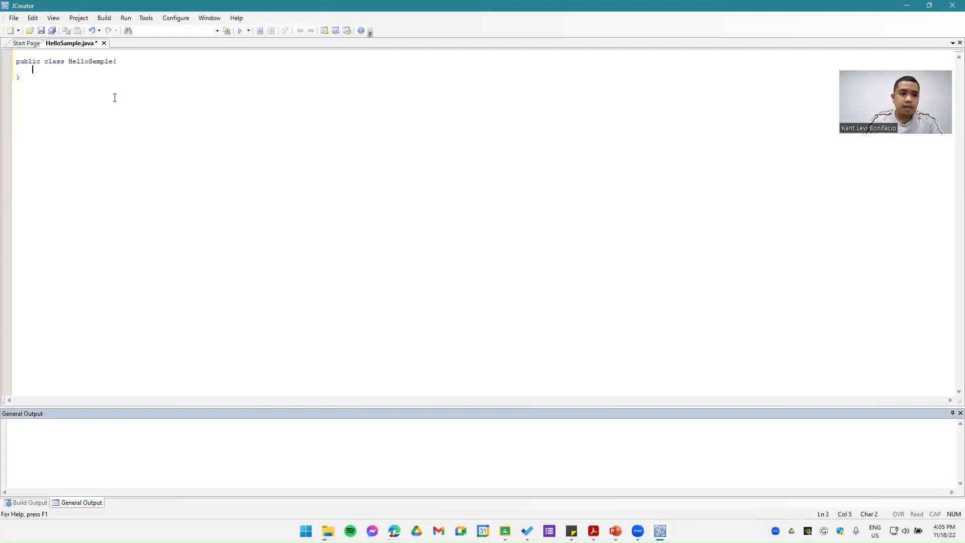
key("Return")
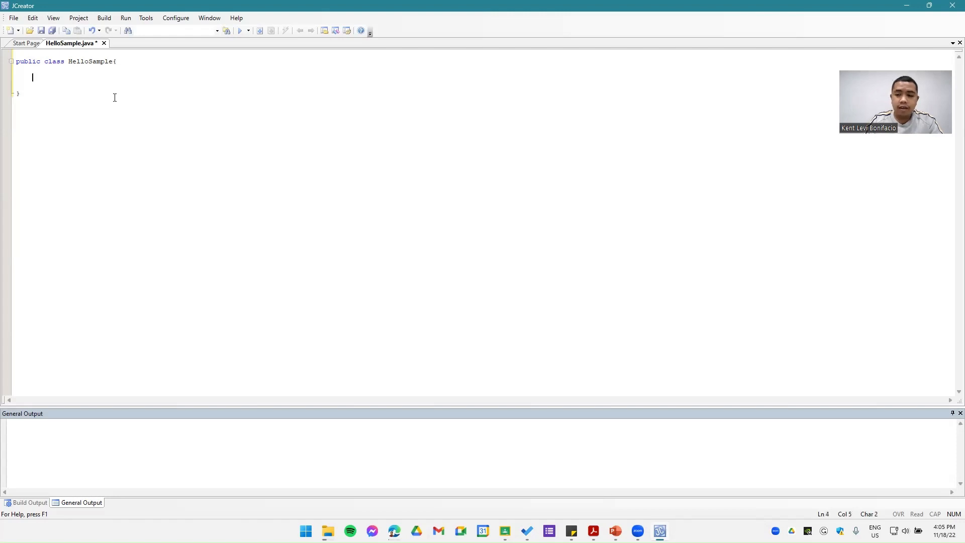
Step: Add the method "public static void main (String [] args)" with an empty body inside the HelloSample class
type("public ")
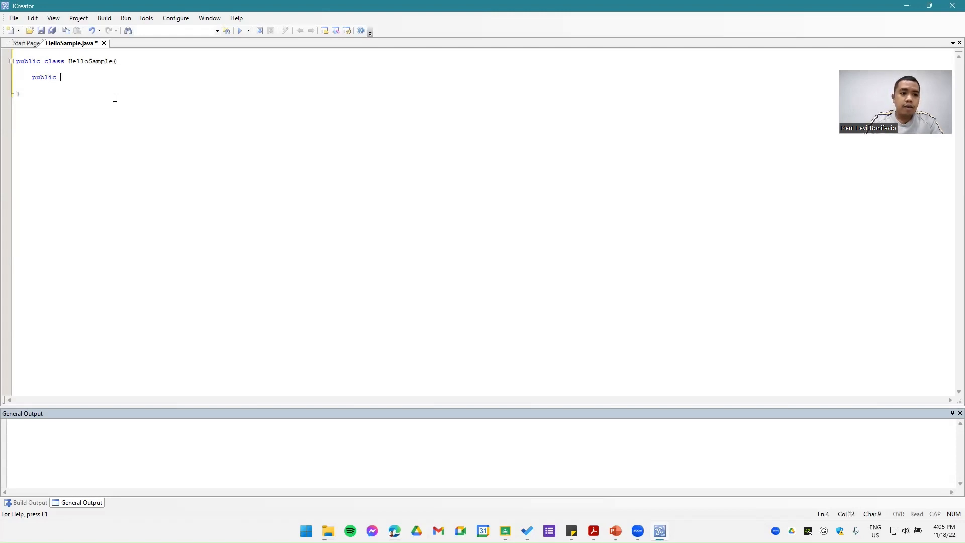
type("static void main")
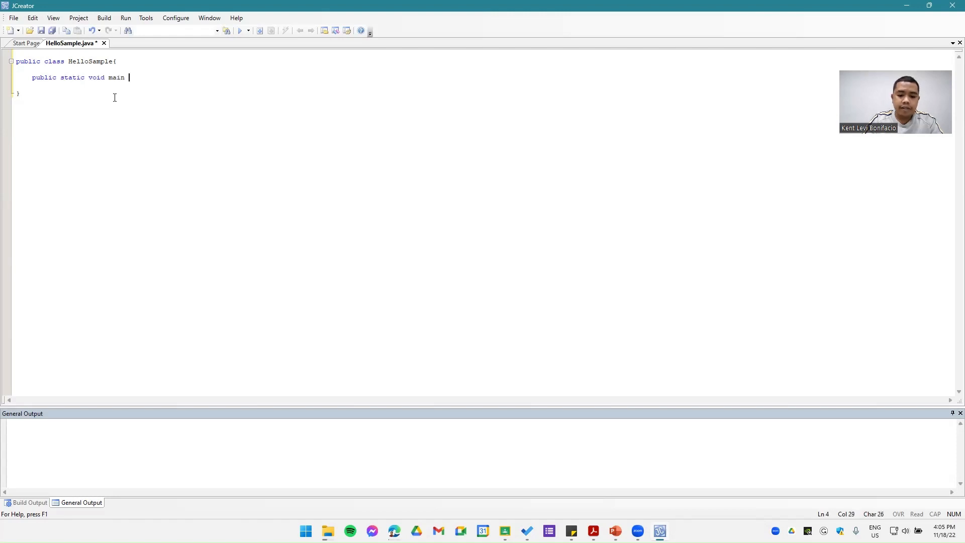
type(" (Stirn")
key("BackSpace")
key("BackSpace")
key("BackSpace")
type("ring [] ar")
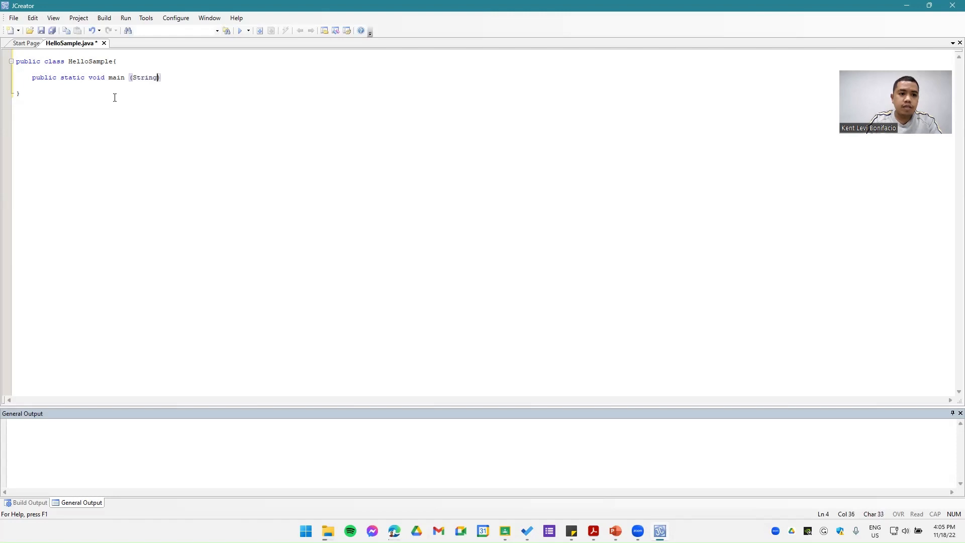
type("gs){")
key("Return")
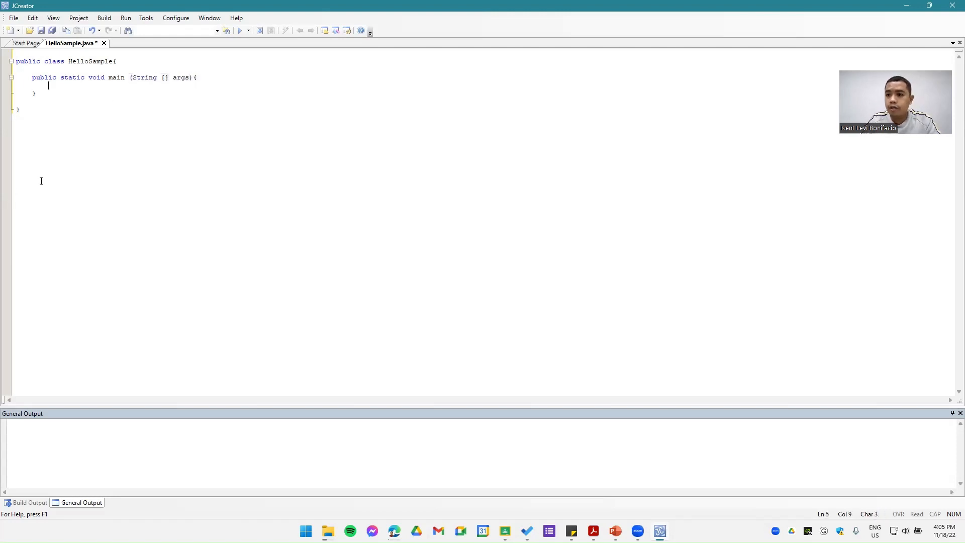
key("Return")
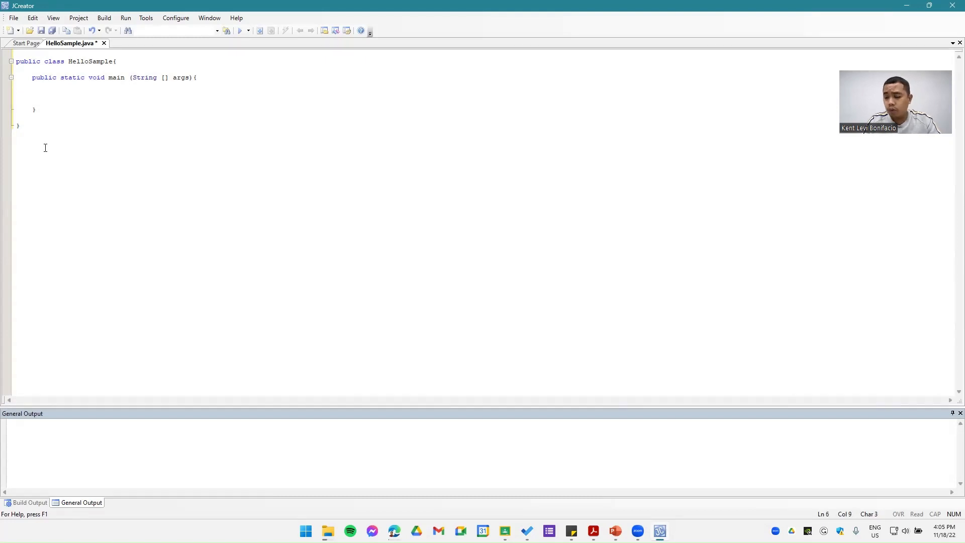
Step: Add the statement System.out.print("Welcome to Jcreator"); to the body of the main method
type("Sys")
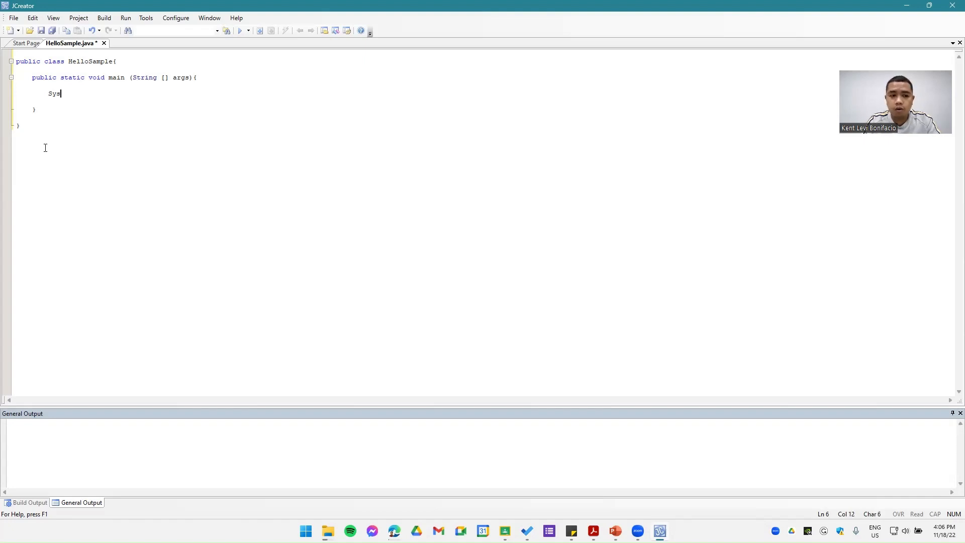
type("tem.o")
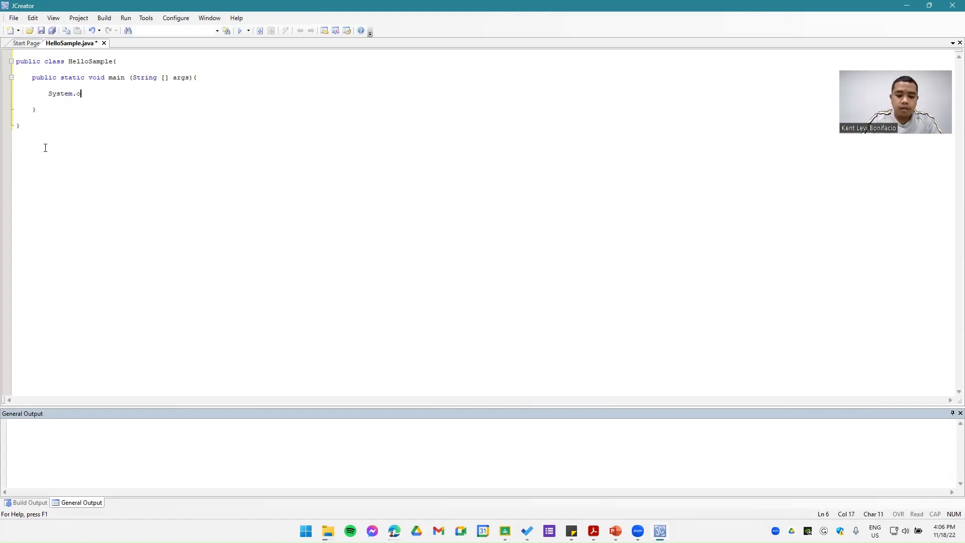
type("ut.pr")
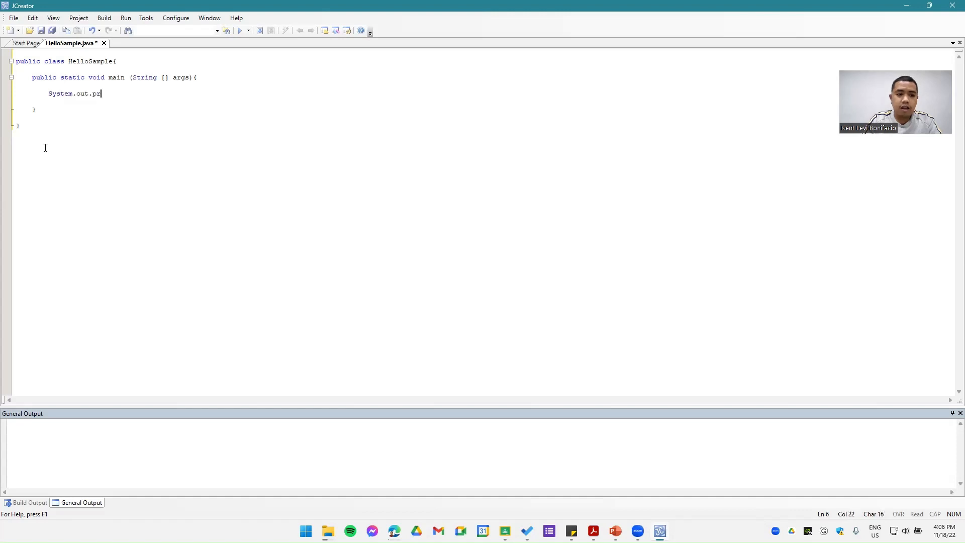
type("int (")
key("BackSpace")
type("\"He")
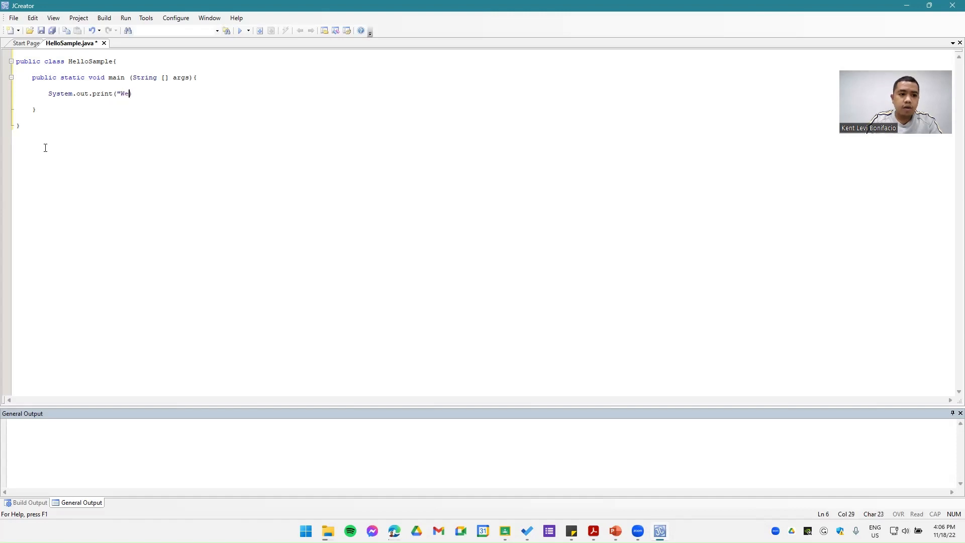
type("lcome to Jcreator")
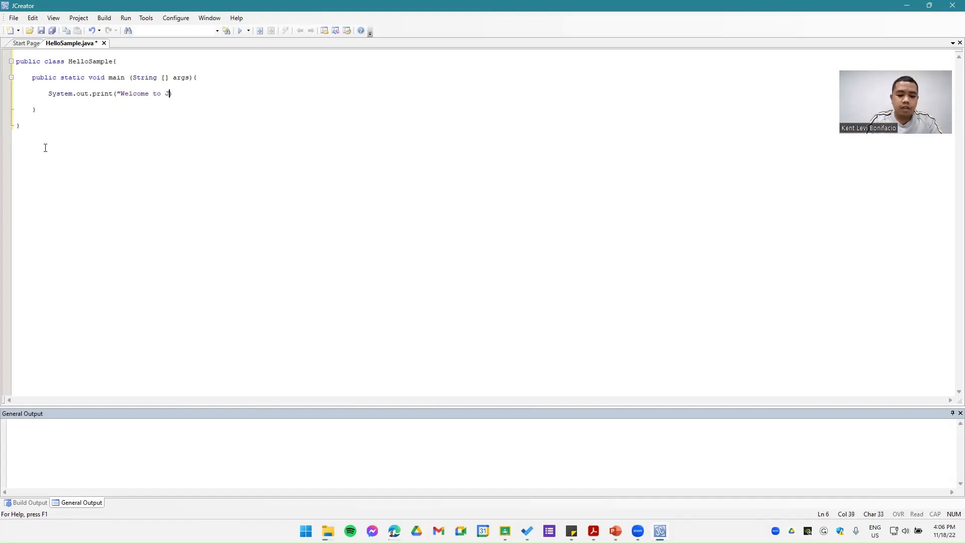
type("\"")
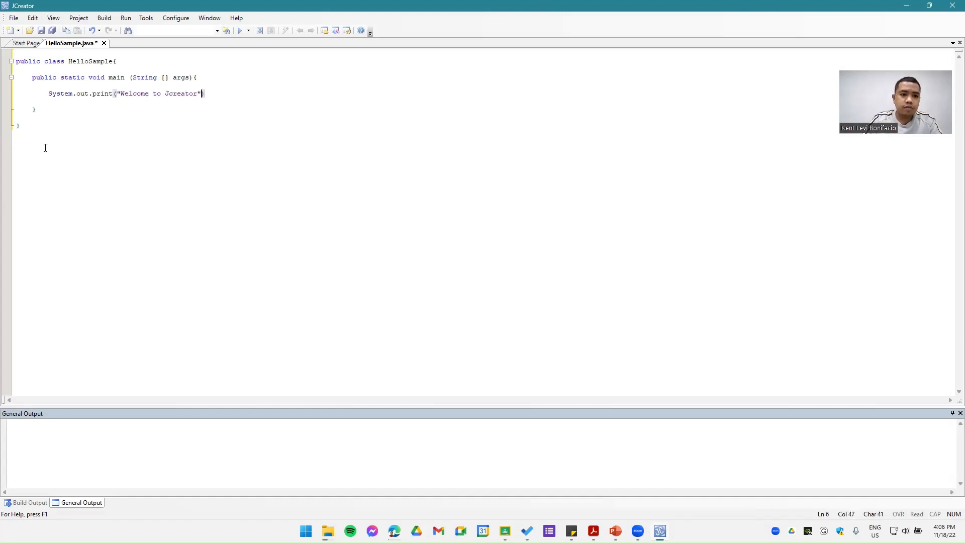
type(";")
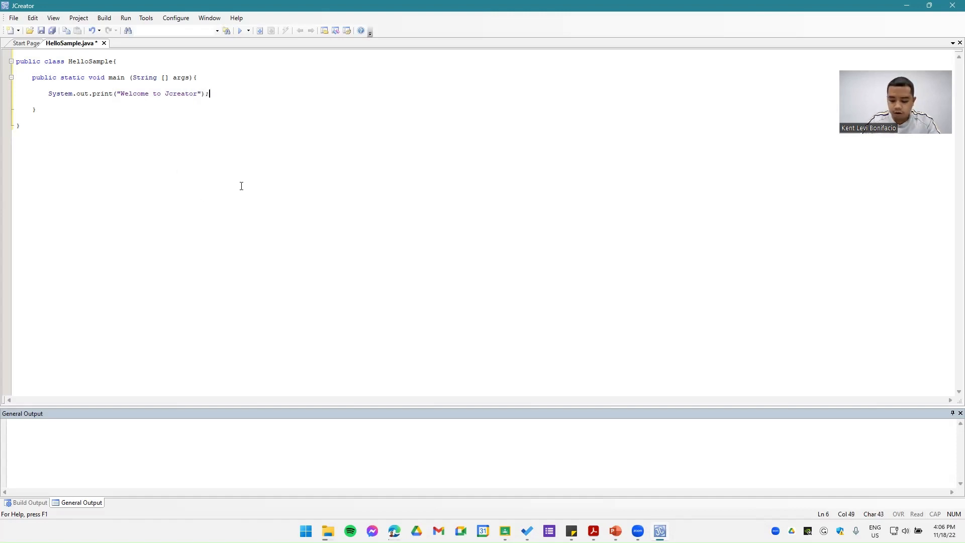
left_click(271, 185)
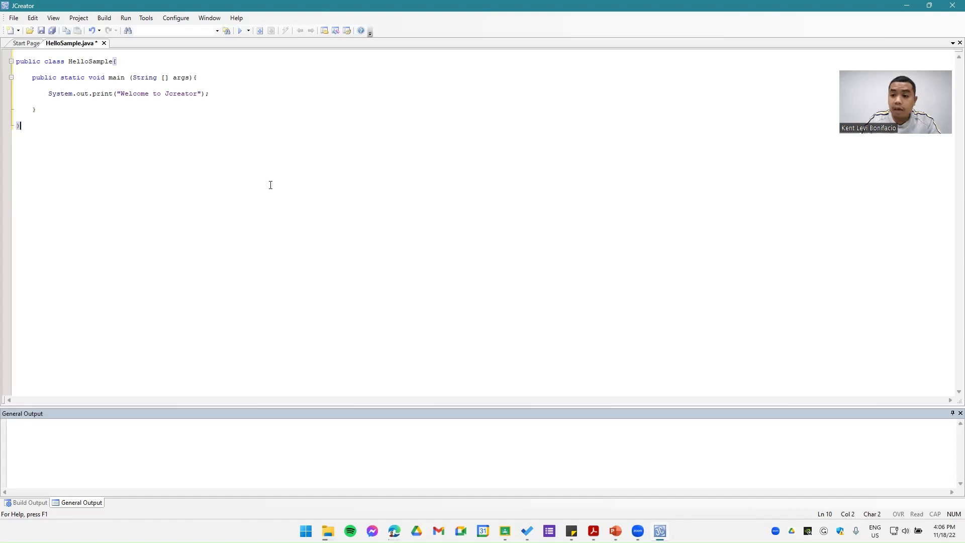
Step: Check the progress of copying the jdk-17_windows-x64_bin items to Program Files, and return to the HelloSample code
left_click(125, 17)
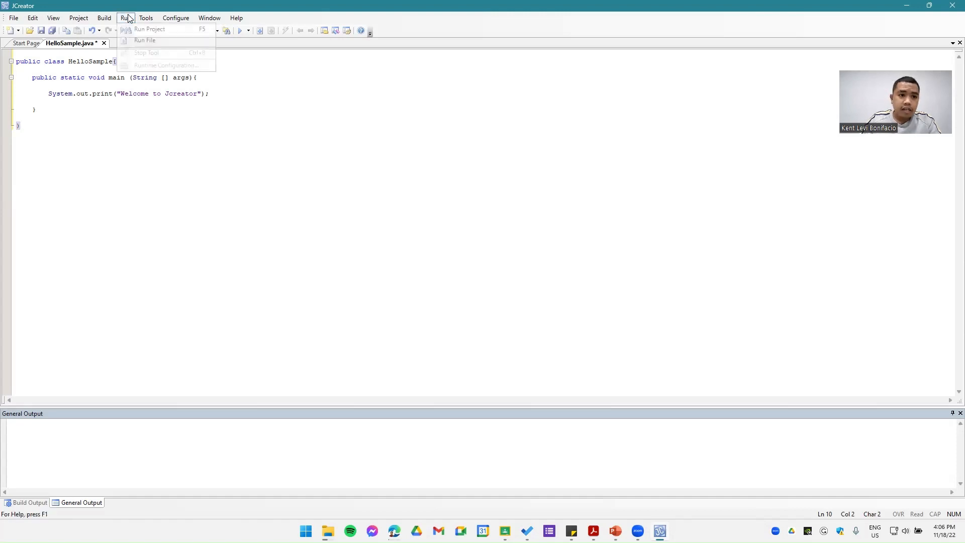
left_click(146, 40)
mouse_move(328, 530)
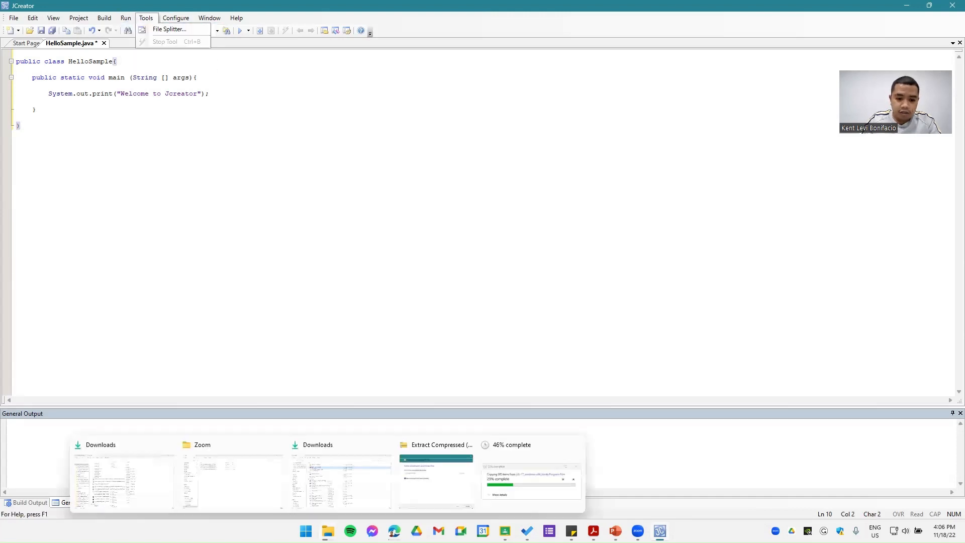
left_click(528, 482)
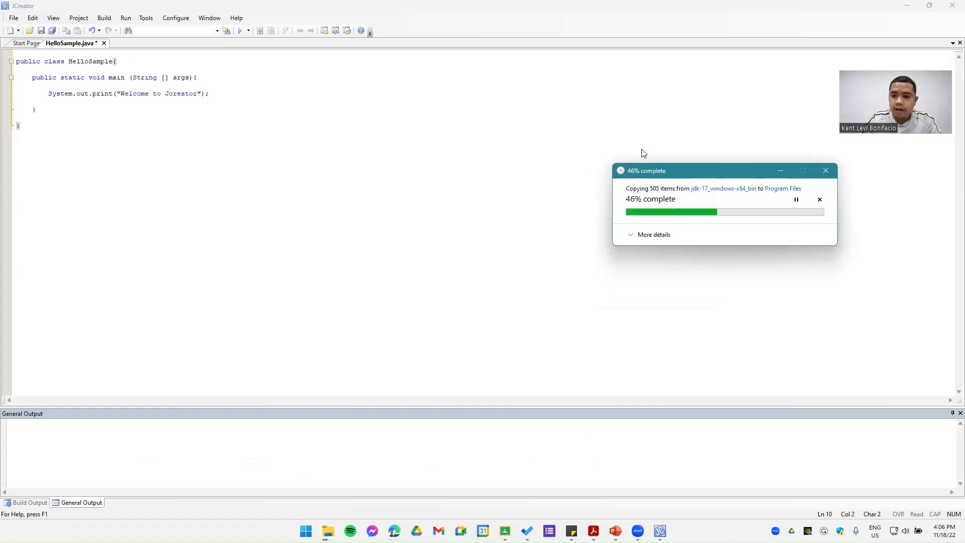
left_click_drag(706, 202, 620, 166)
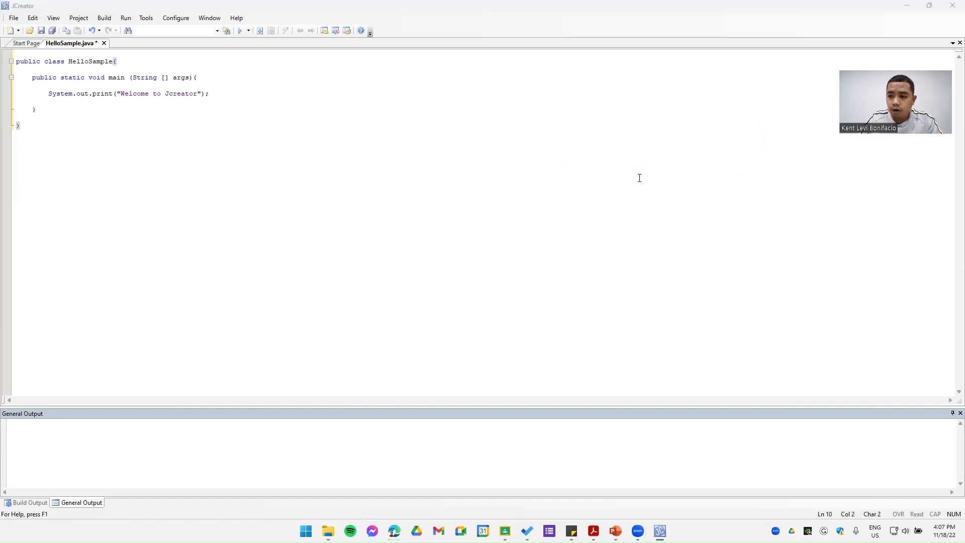
left_click(951, 5)
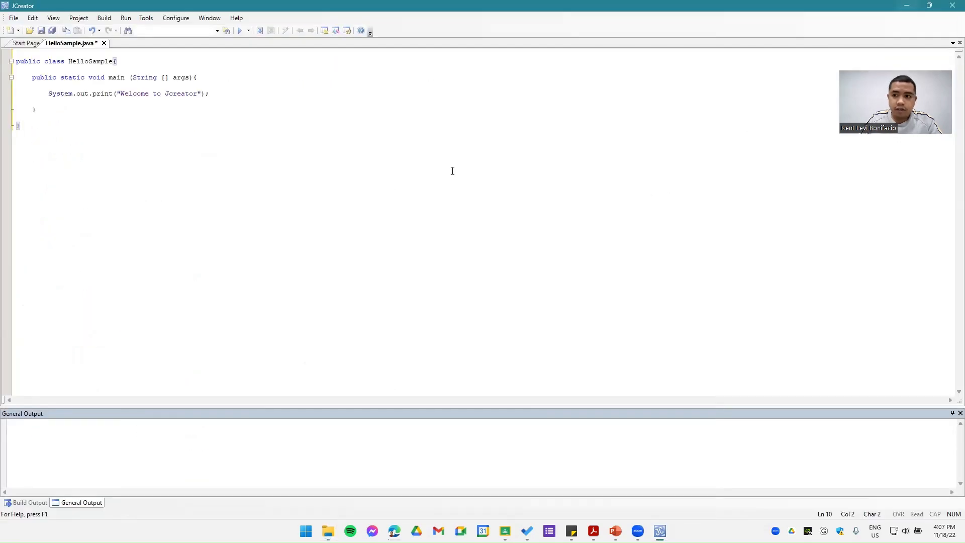
key("ctrl+a")
left_click(144, 144)
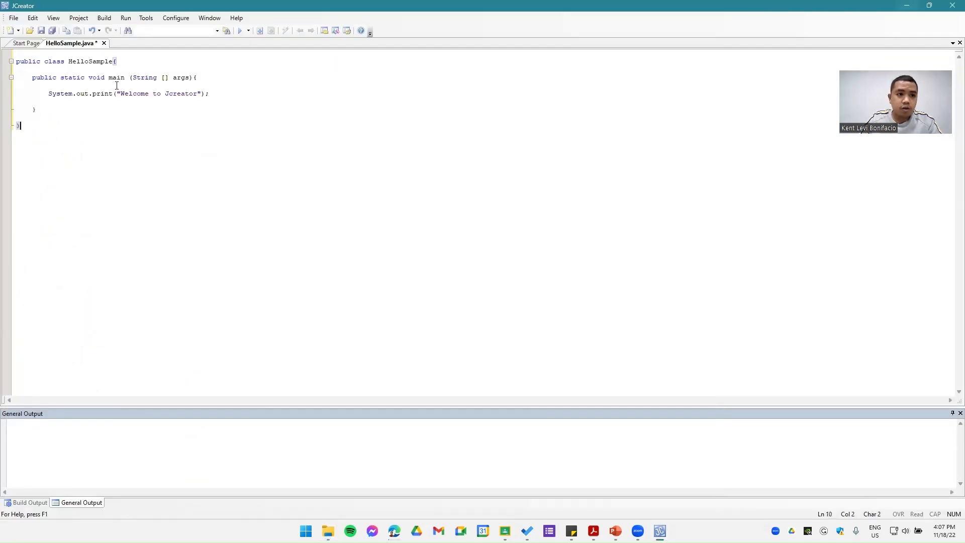
Step: Try to run the project and choose to set up the JDK when asked for its home path
left_click(125, 18)
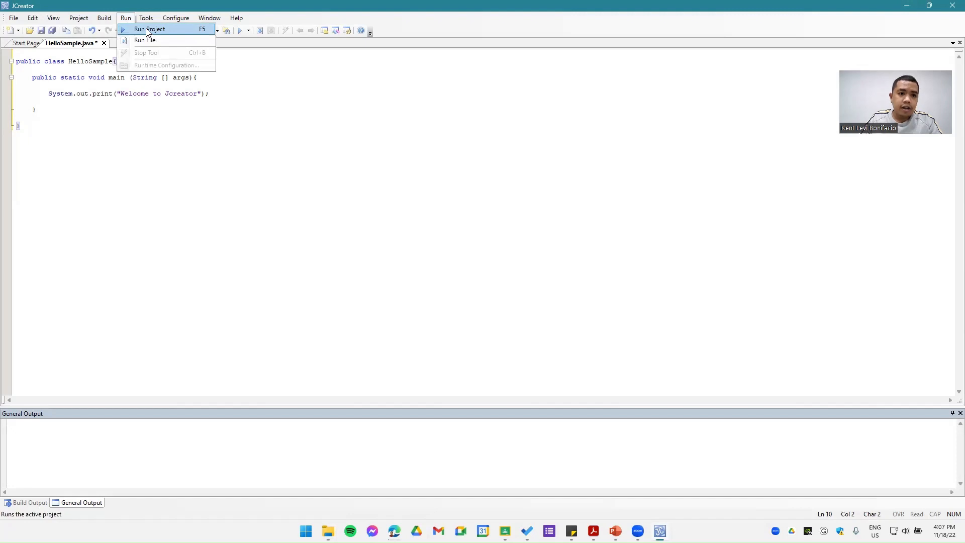
left_click(146, 28)
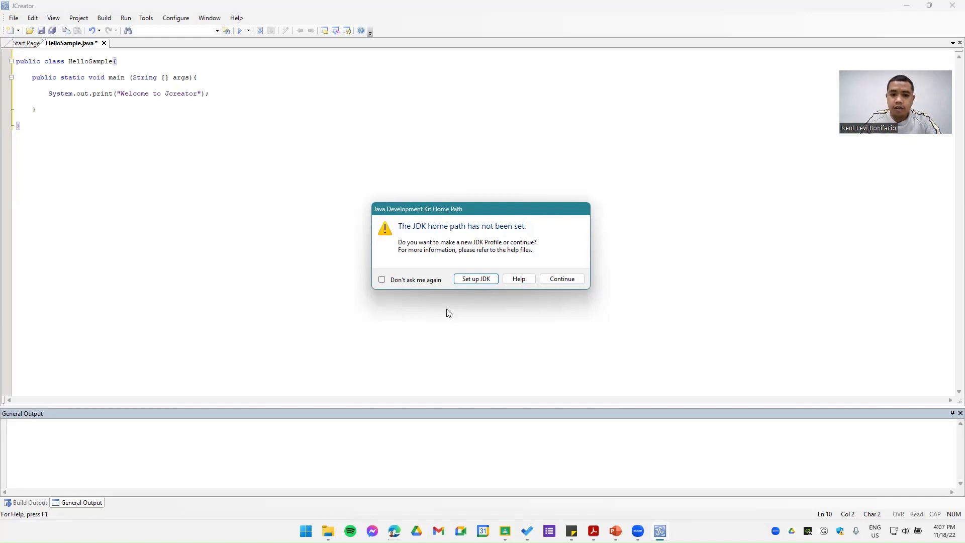
left_click(476, 279)
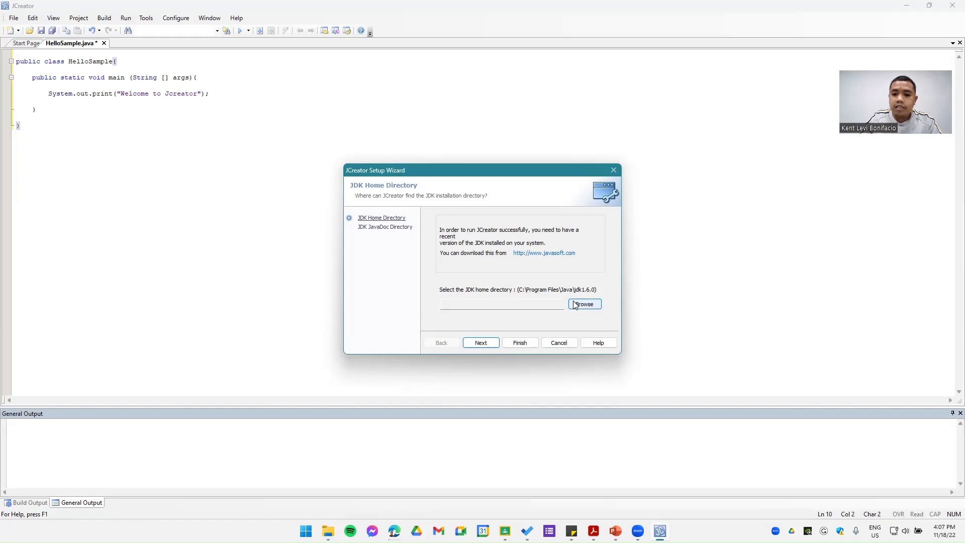
Step: Try to set the JDK home directory to the jdk-17.0.5 folder in Program Files on drive C, and finish the setup wizard
left_click(588, 308)
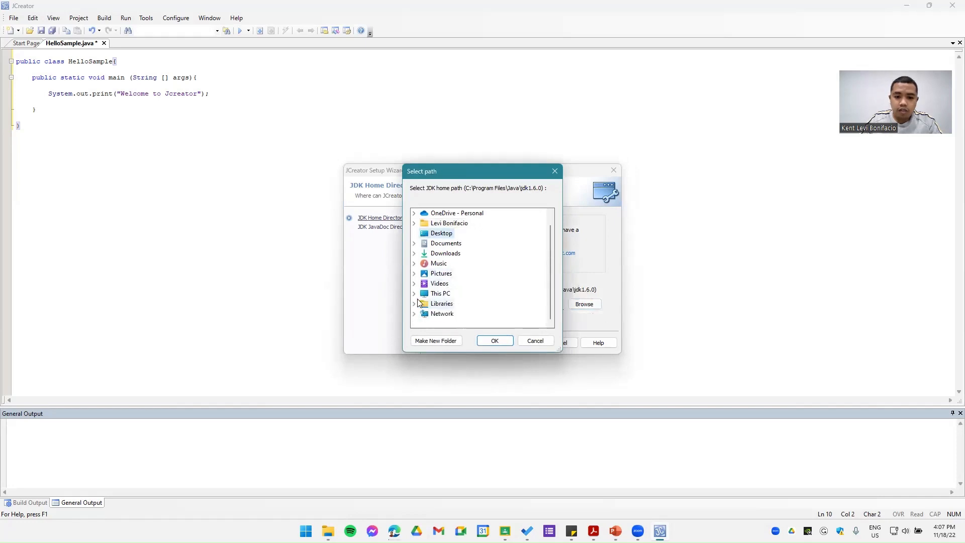
left_click(414, 303)
scroll(442, 271, "down", 1)
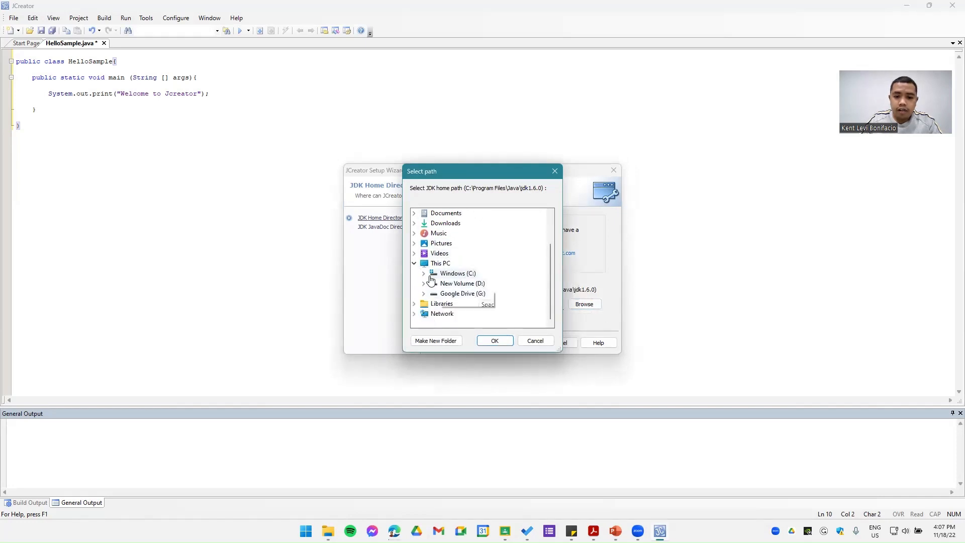
left_click(477, 276)
scroll(475, 274, "down", 1)
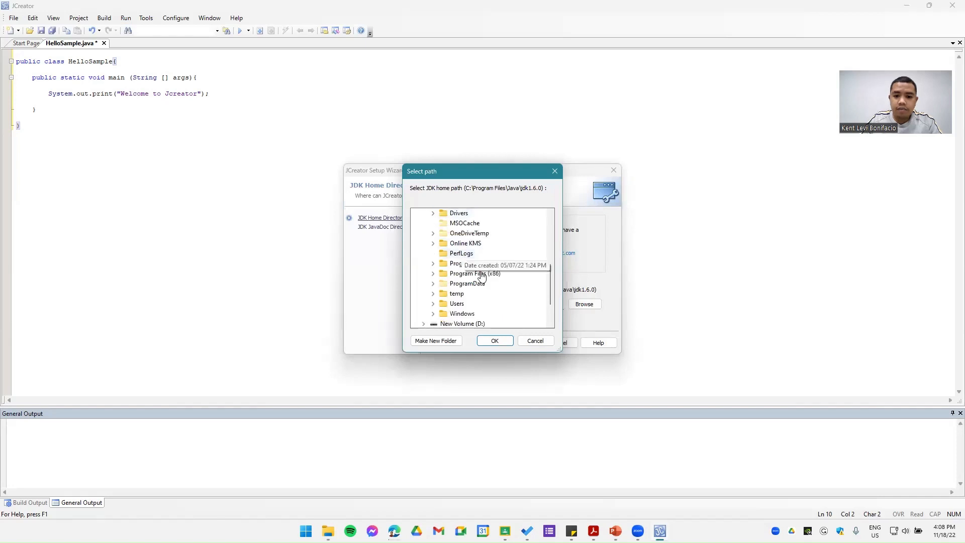
left_click(470, 265)
scroll(471, 267, "down", 2)
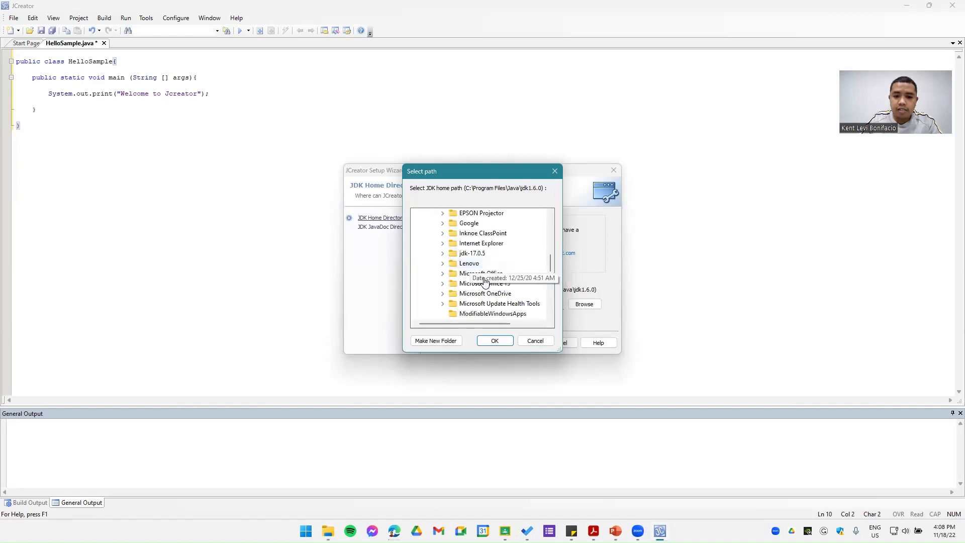
left_click(470, 254)
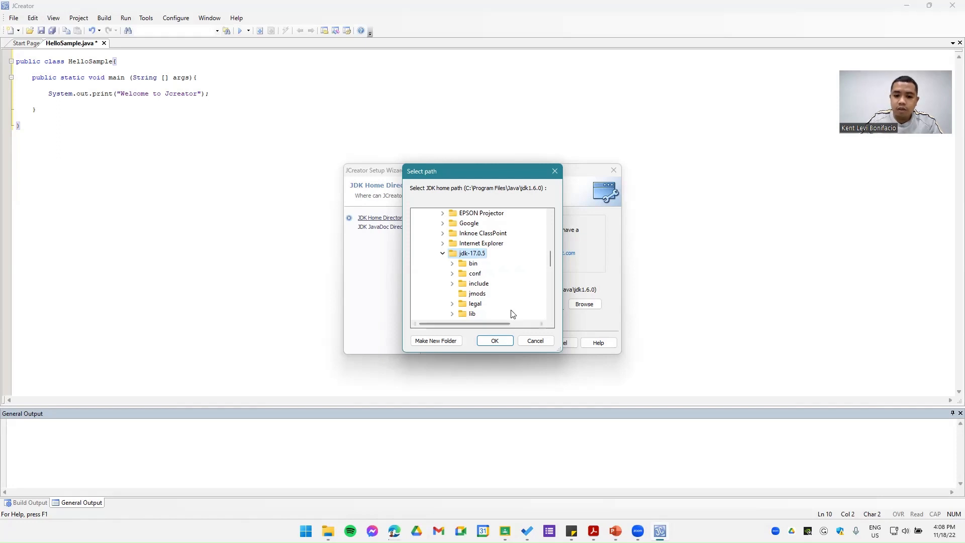
left_click(495, 342)
left_click(523, 343)
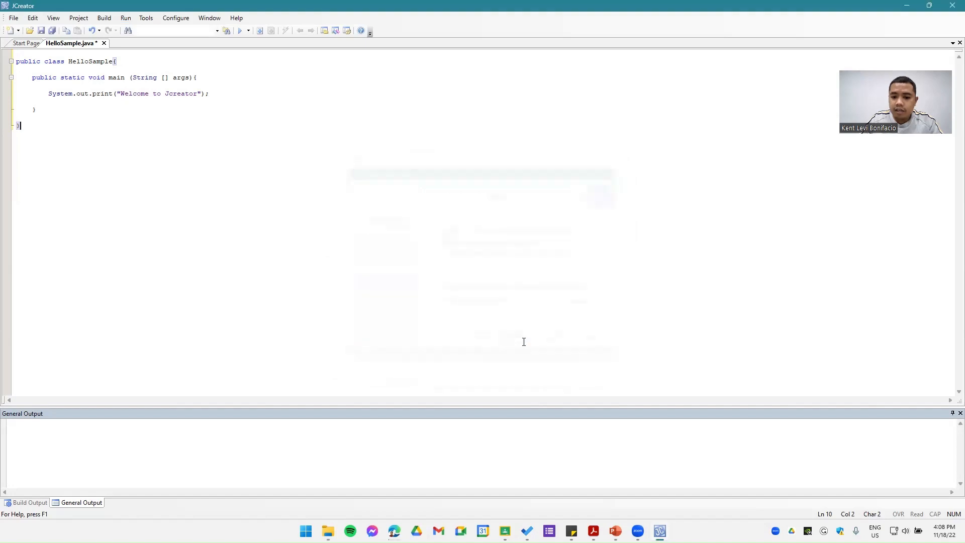
Step: Try to run the HelloSample file and open the JDK setup wizard from the missing home path warning
left_click(127, 20)
left_click(330, 281)
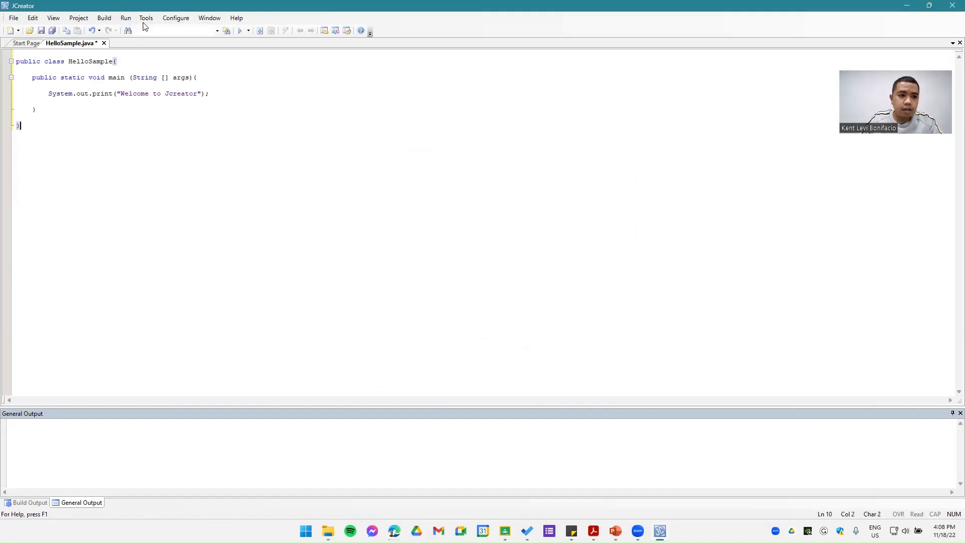
left_click(109, 19)
mouse_move(76, 16)
mouse_move(126, 18)
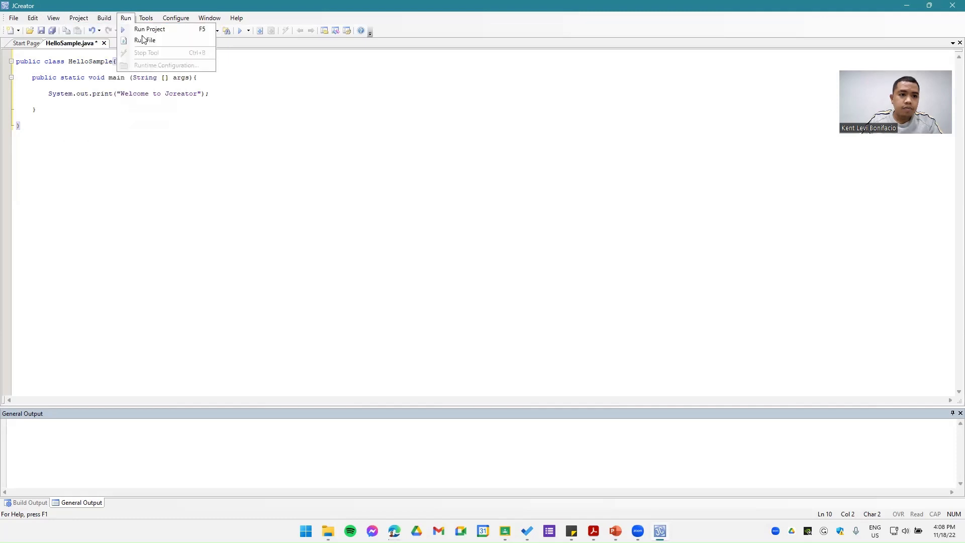
left_click(138, 40)
left_click(475, 279)
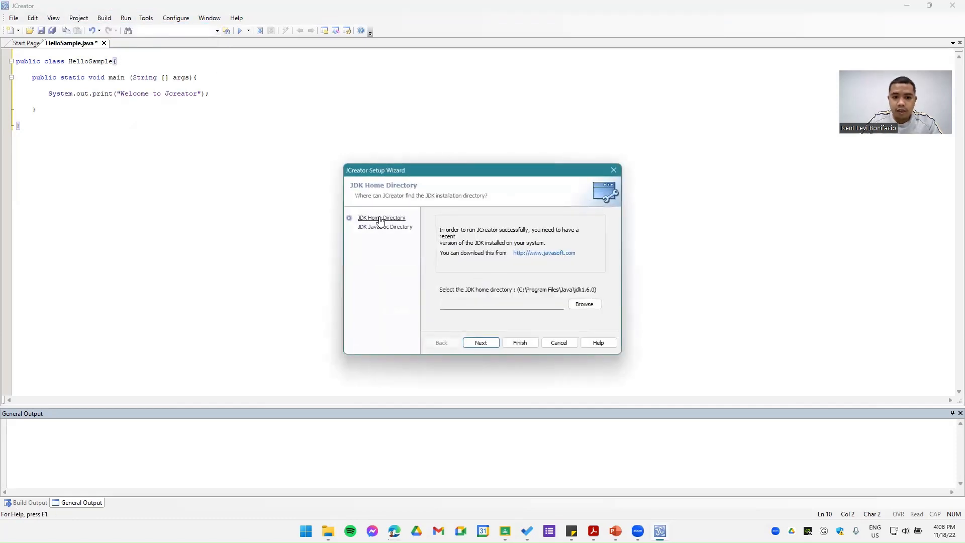
Step: Select the jdk-17.0.5 folder in C:\Program Files as the JDK home directory and continue to the JavaDoc directory page
left_click(384, 227)
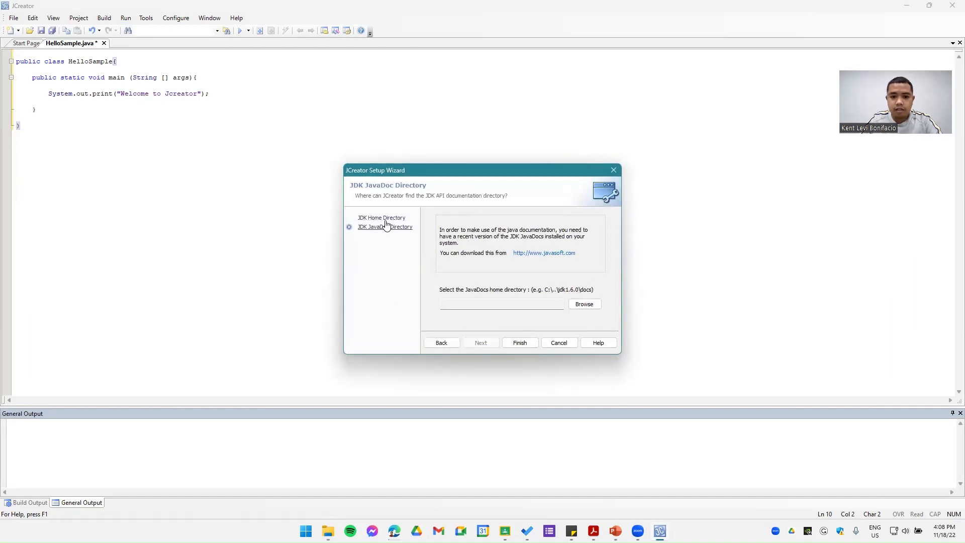
left_click(400, 220)
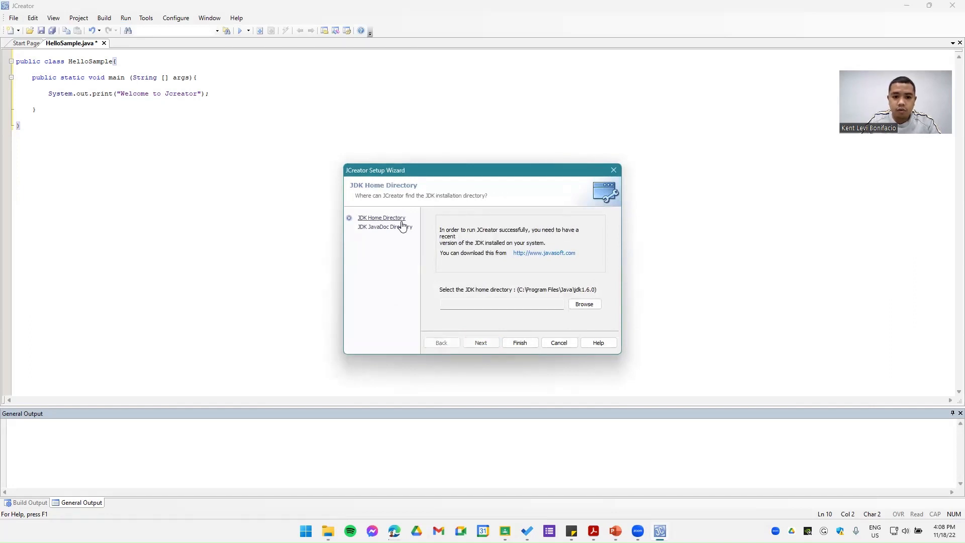
left_click(585, 304)
scroll(440, 244, "down", 1)
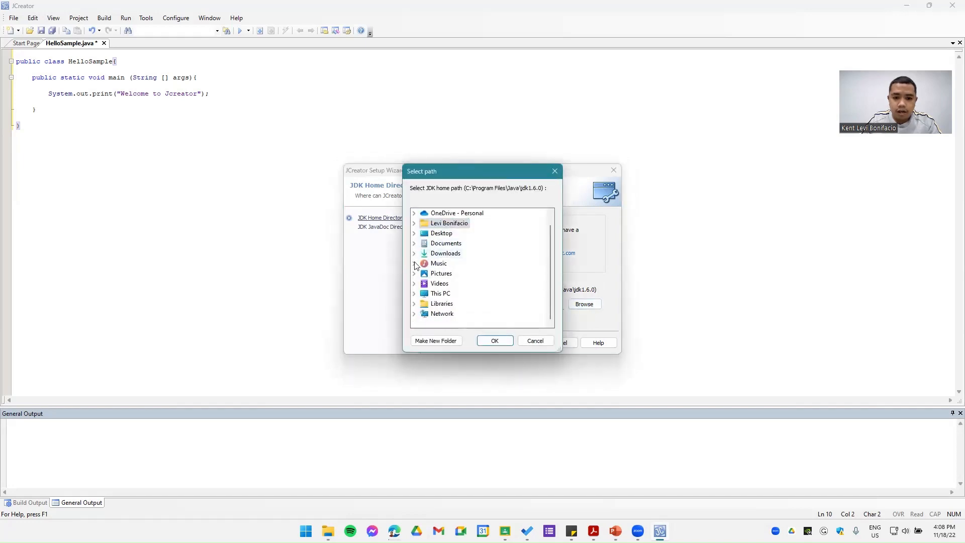
left_click(414, 294)
scroll(465, 273, "down", 1)
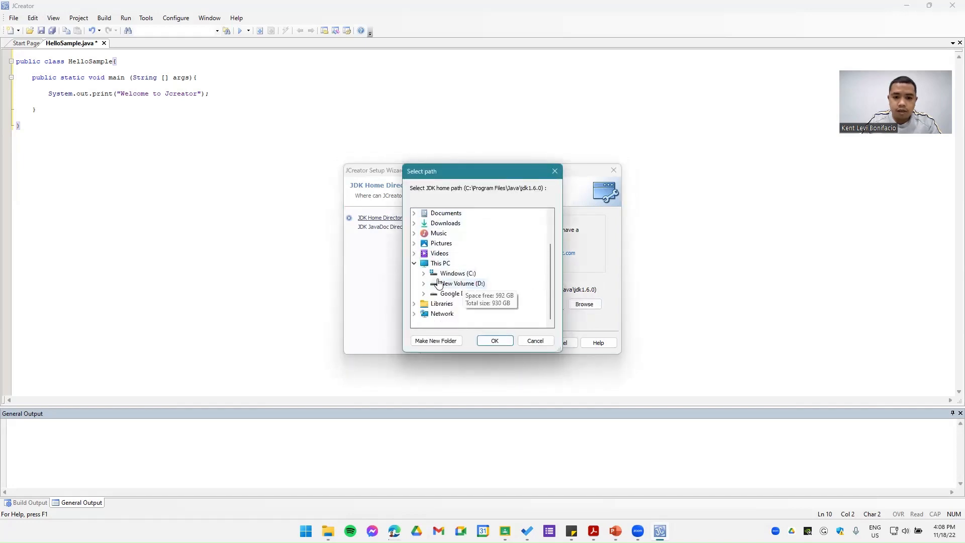
double_click(465, 274)
left_click(433, 263)
scroll(477, 276, "down", 3)
double_click(477, 252)
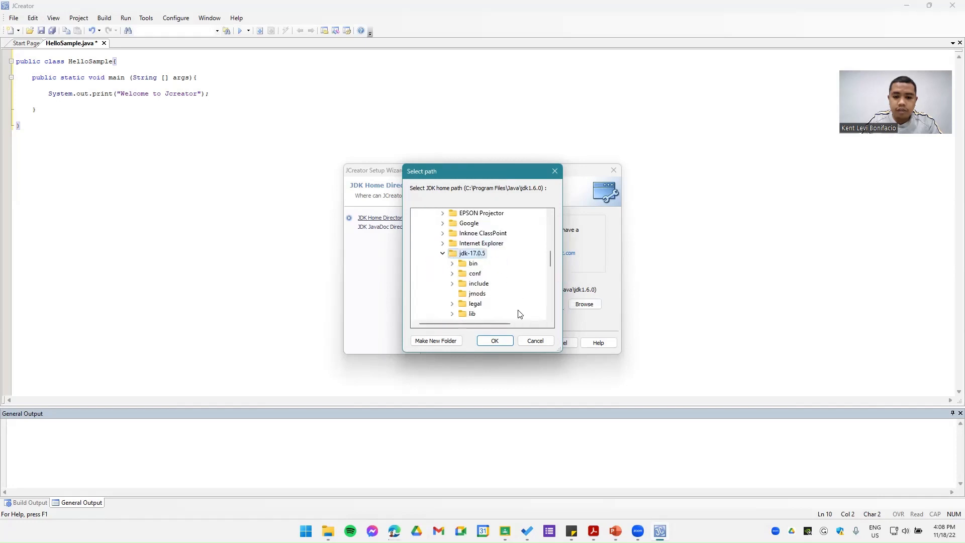
left_click(494, 340)
left_click(490, 344)
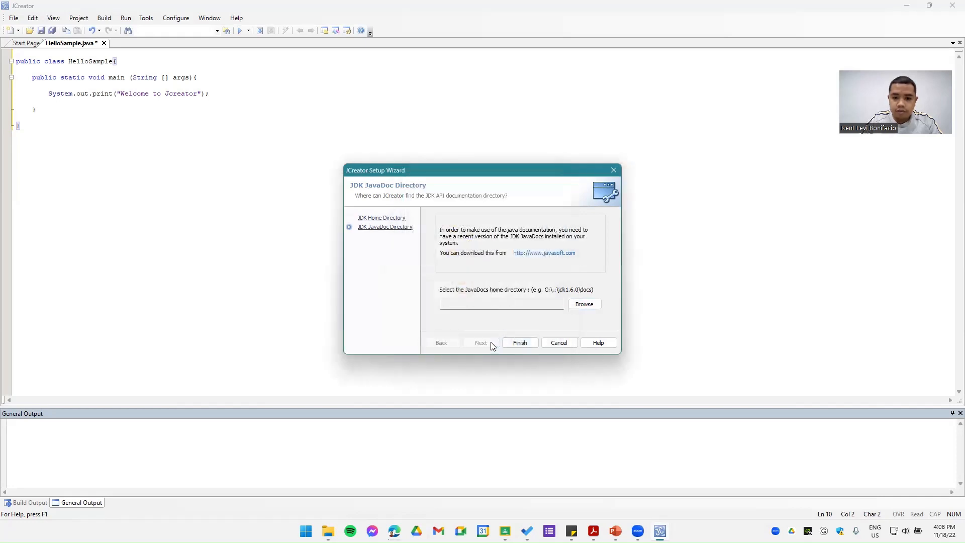
Step: Select the jdk-17.0.5 folder in C:\Program Files as the JavaDoc home directory
left_click(592, 309)
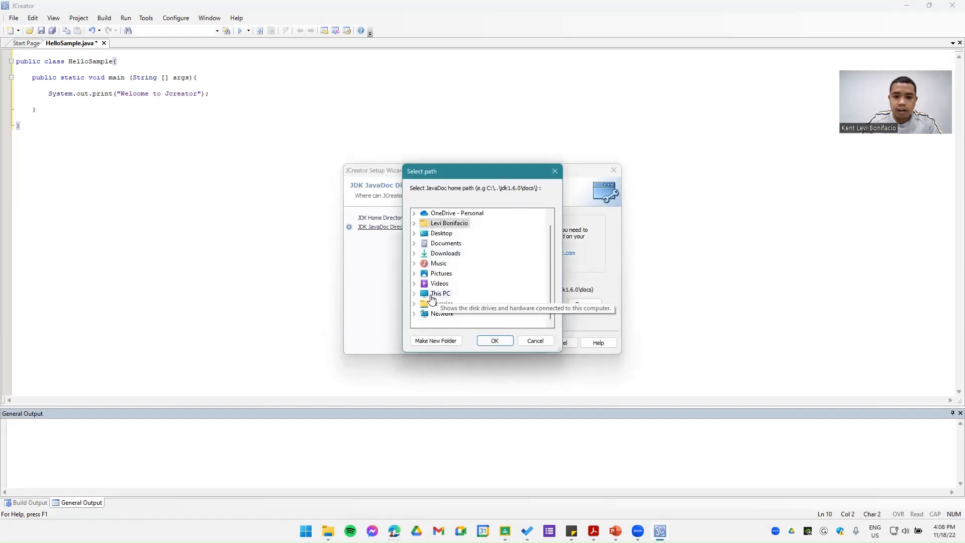
left_click(415, 294)
left_click(423, 273)
scroll(441, 292, "down", 1)
double_click(462, 265)
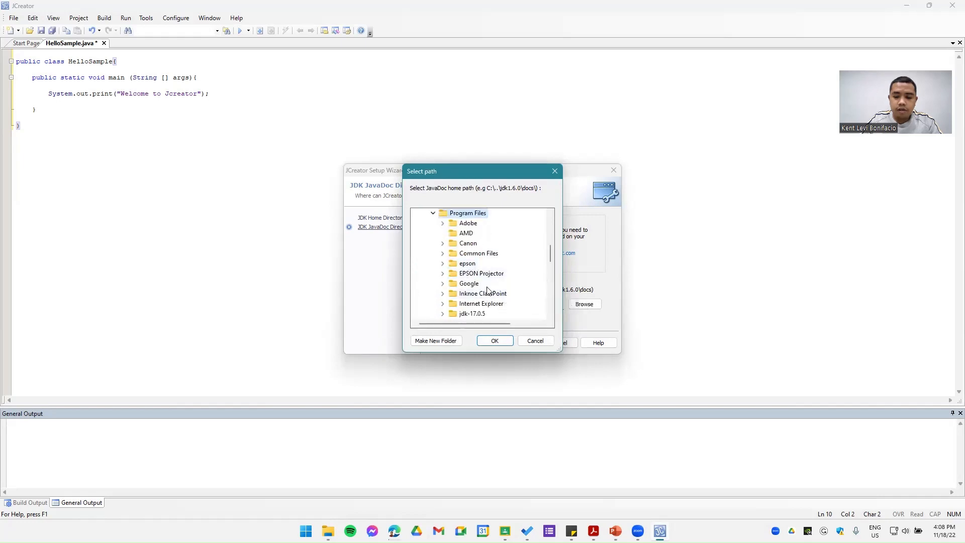
double_click(472, 313)
left_click(494, 341)
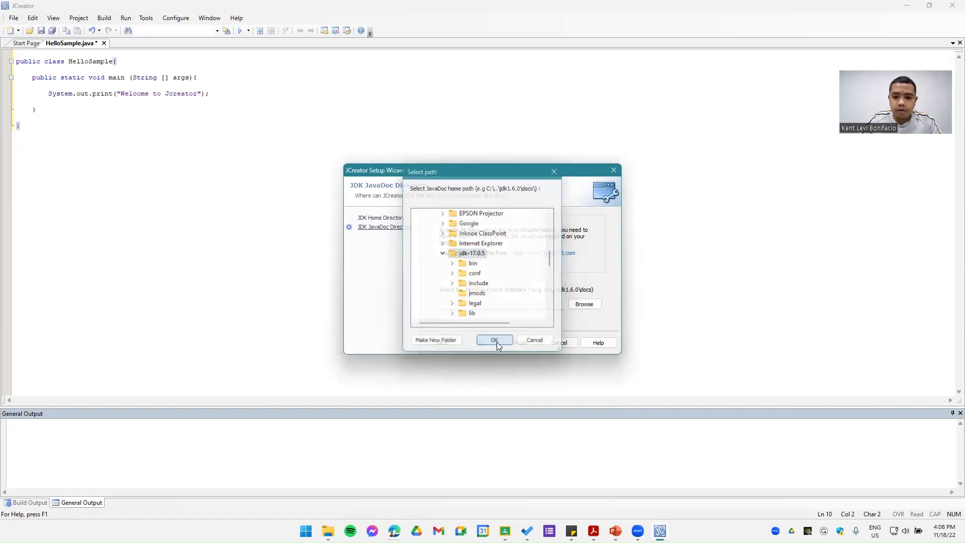
Step: Finish the JDK setup wizard with the chosen home and JavaDoc directories
left_click(519, 342)
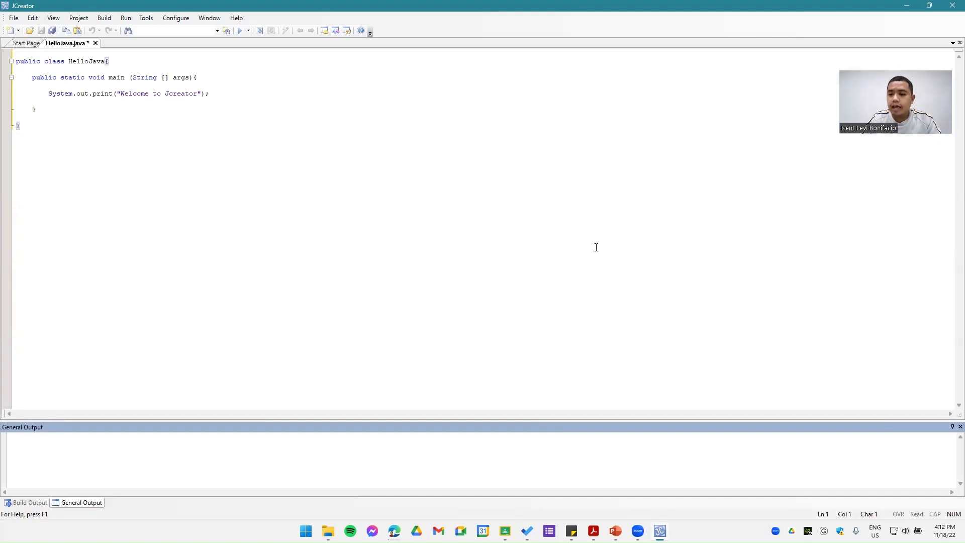
Step: Switch to the PowerPoint slide show and review the Configure Java Development Kit and Install JCreator slides
key("alt+Tab")
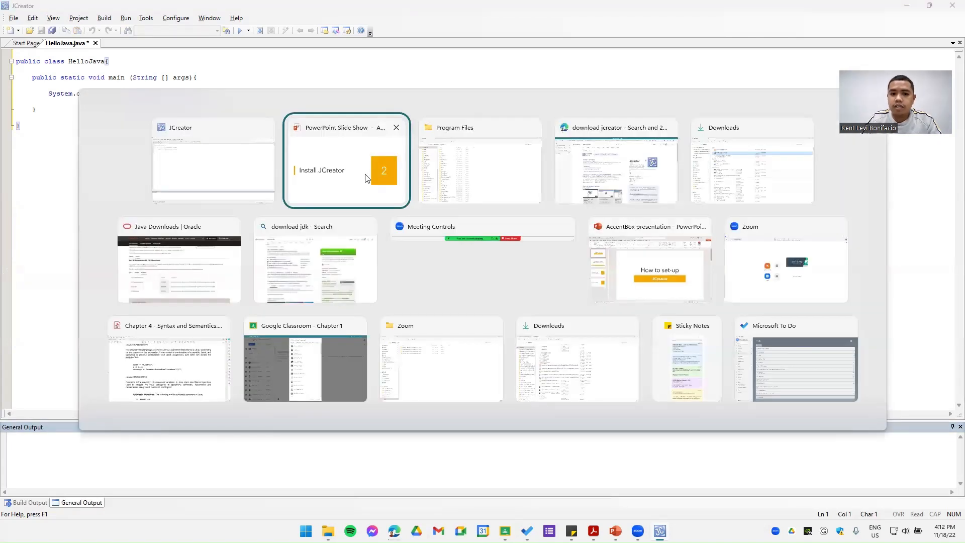
left_click(329, 173)
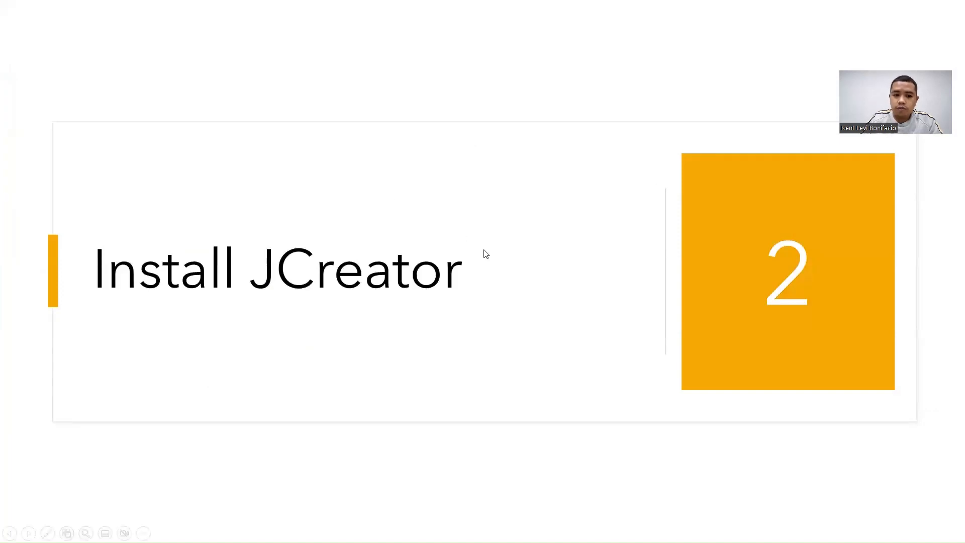
key("Left")
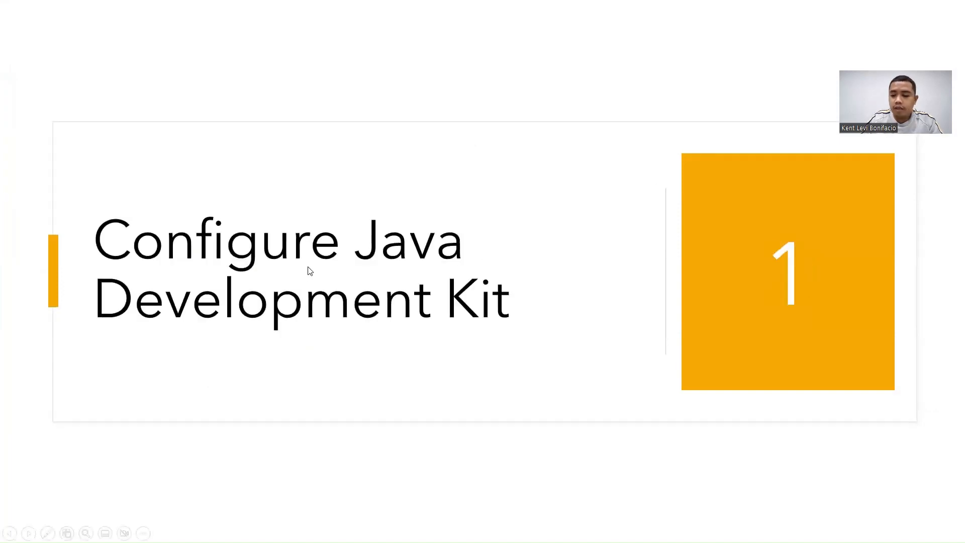
key("Right")
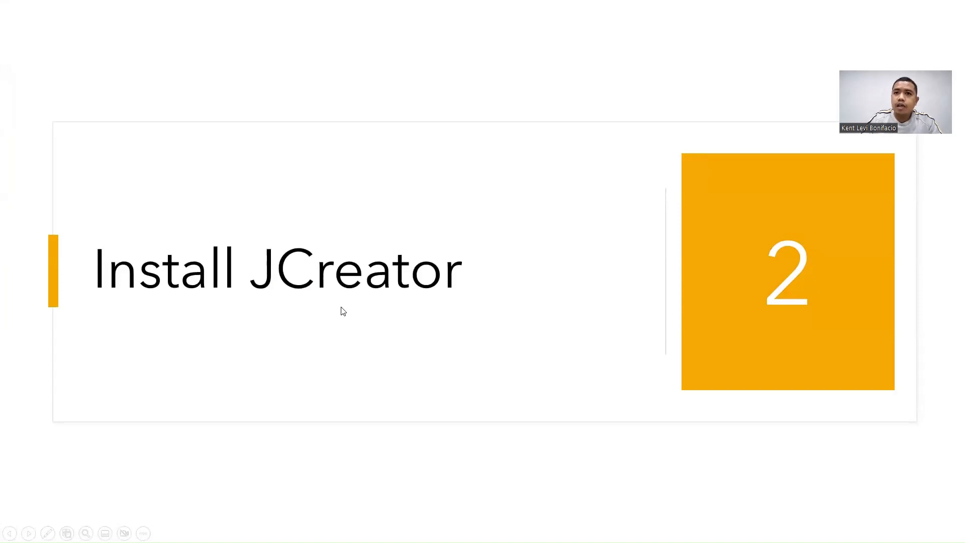
key("Left")
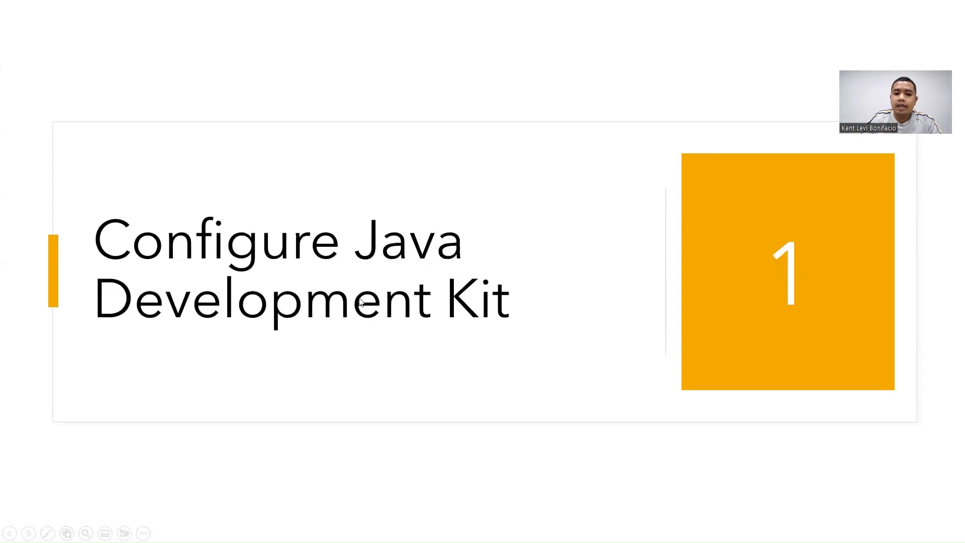